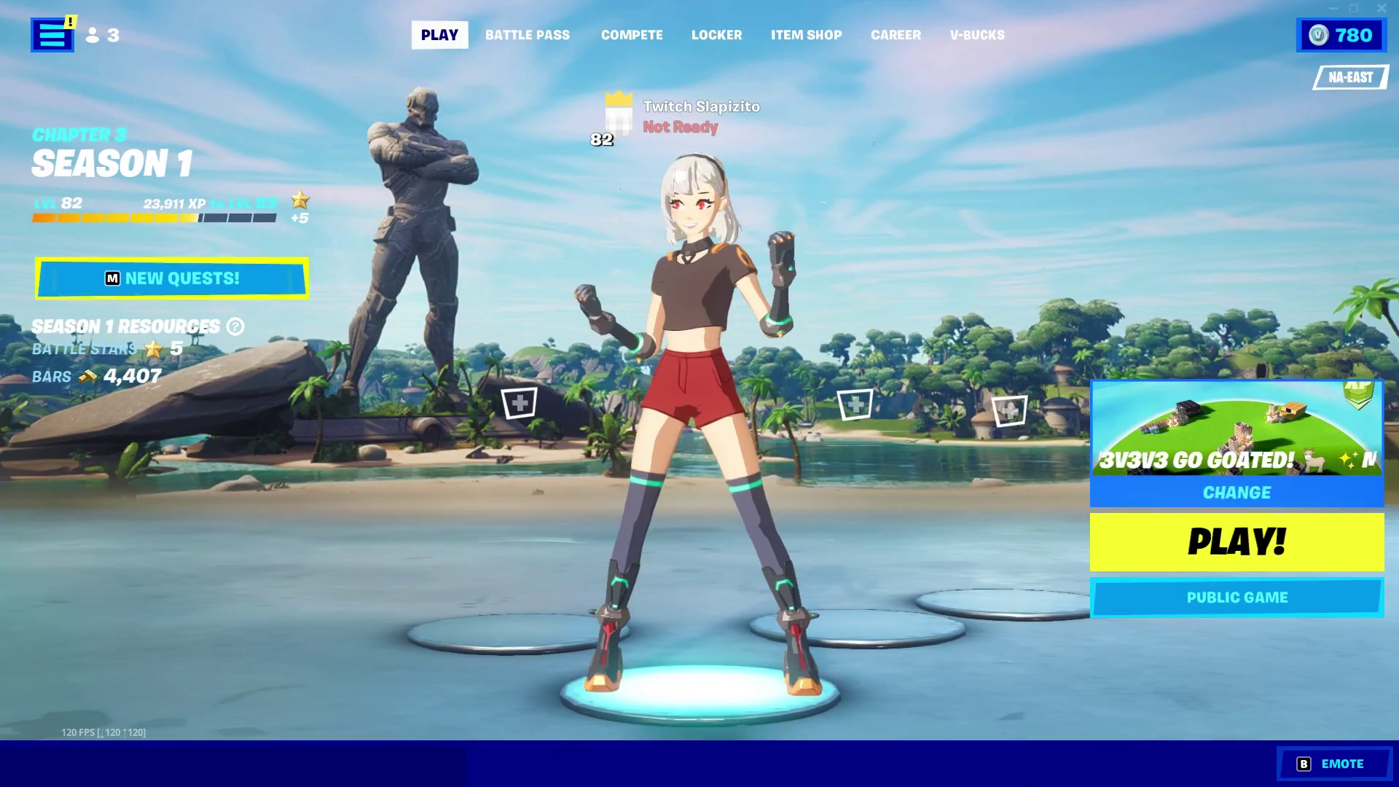
Step: Scroll the Item Shop, then open the GameUserSettings file's Properties dialog
left_click(802, 35)
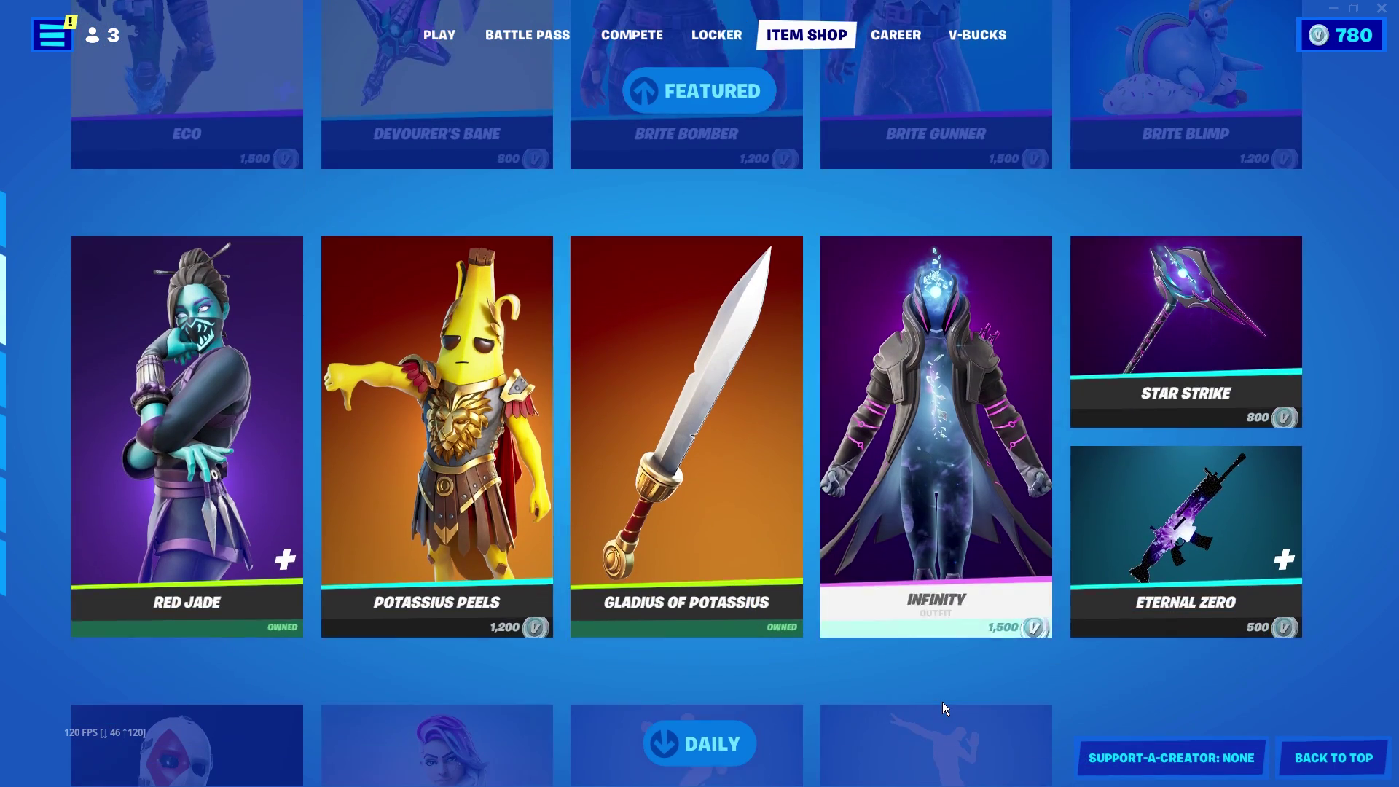
scroll(942, 702, "down", 5)
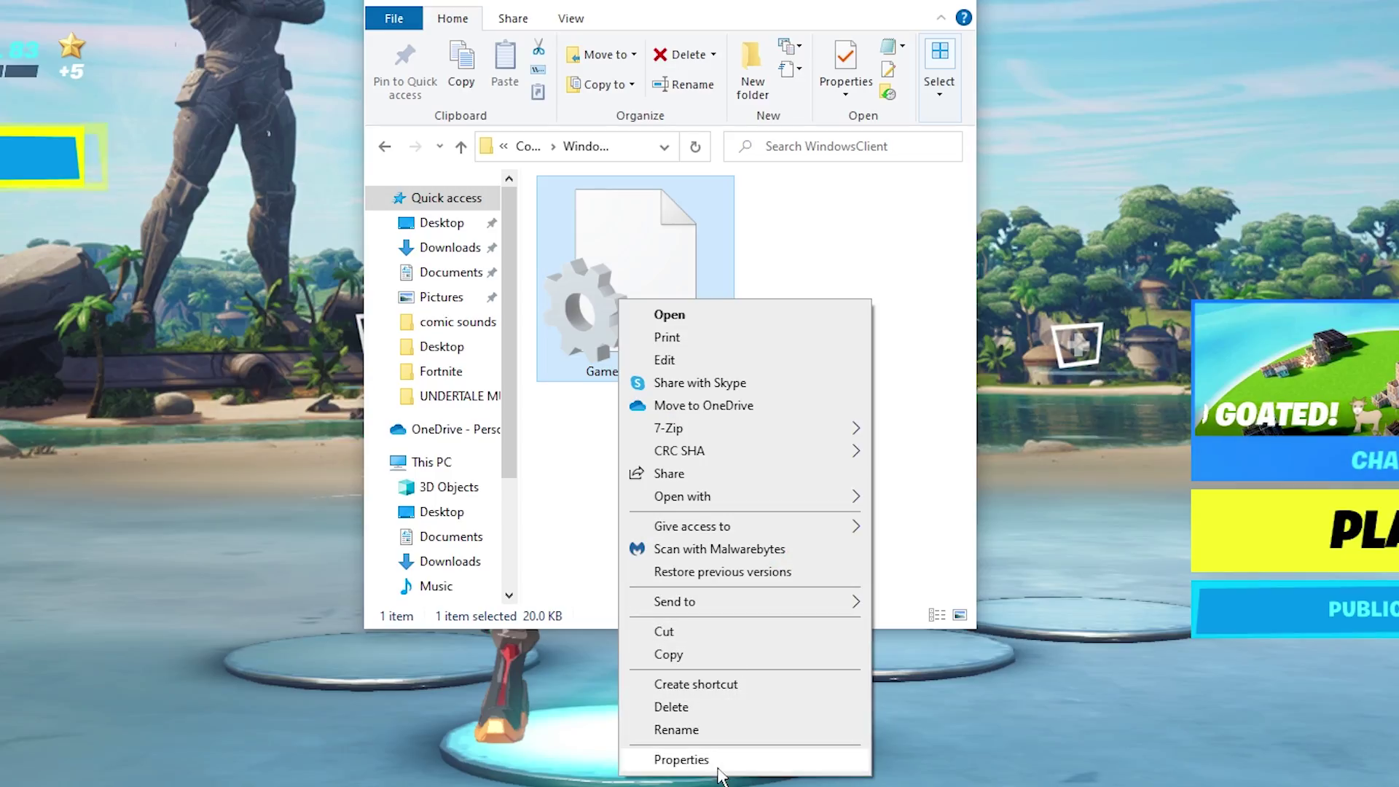
left_click(681, 760)
left_click_drag(795, 324, 680, 138)
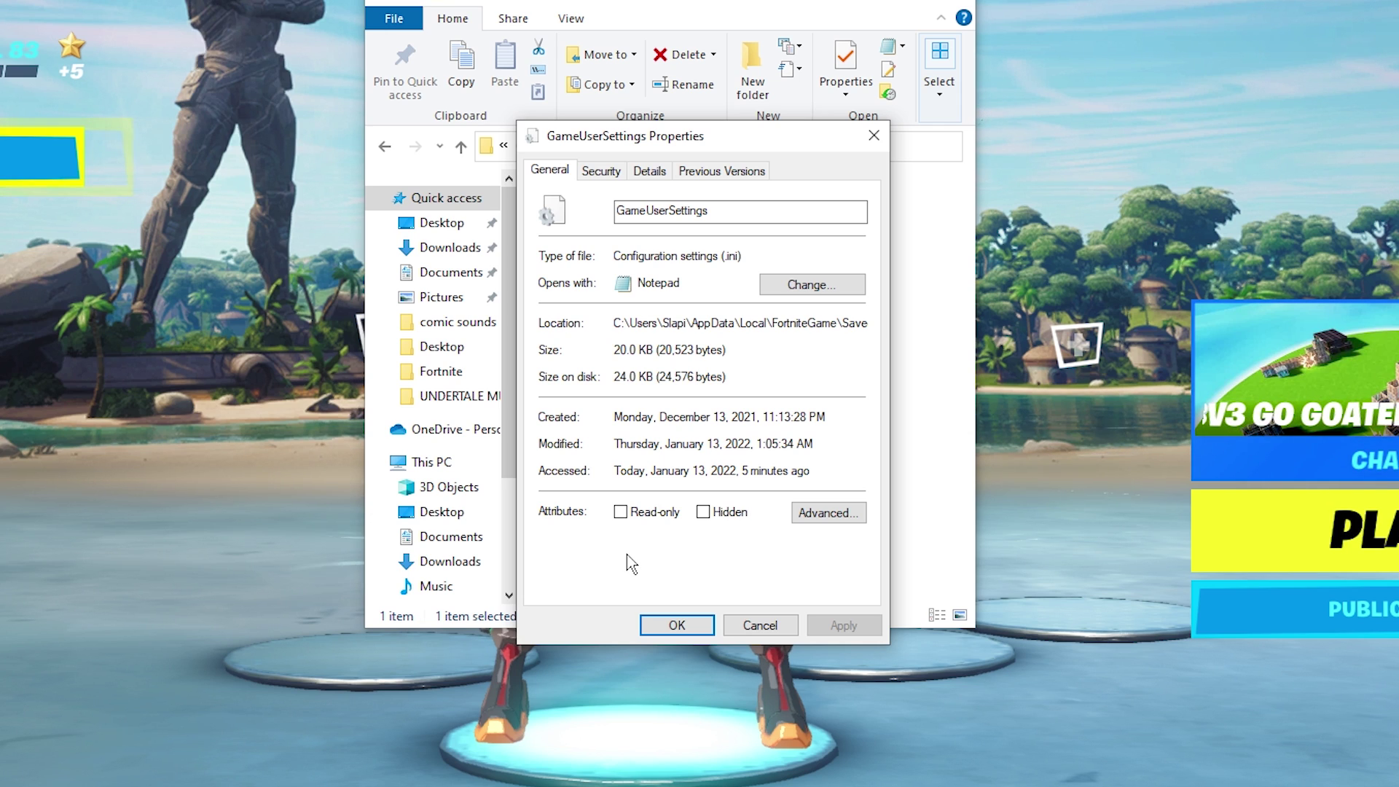
Step: Untick Read-only on GameUserSettings, apply the change, and open the file in Notepad
left_click(621, 512)
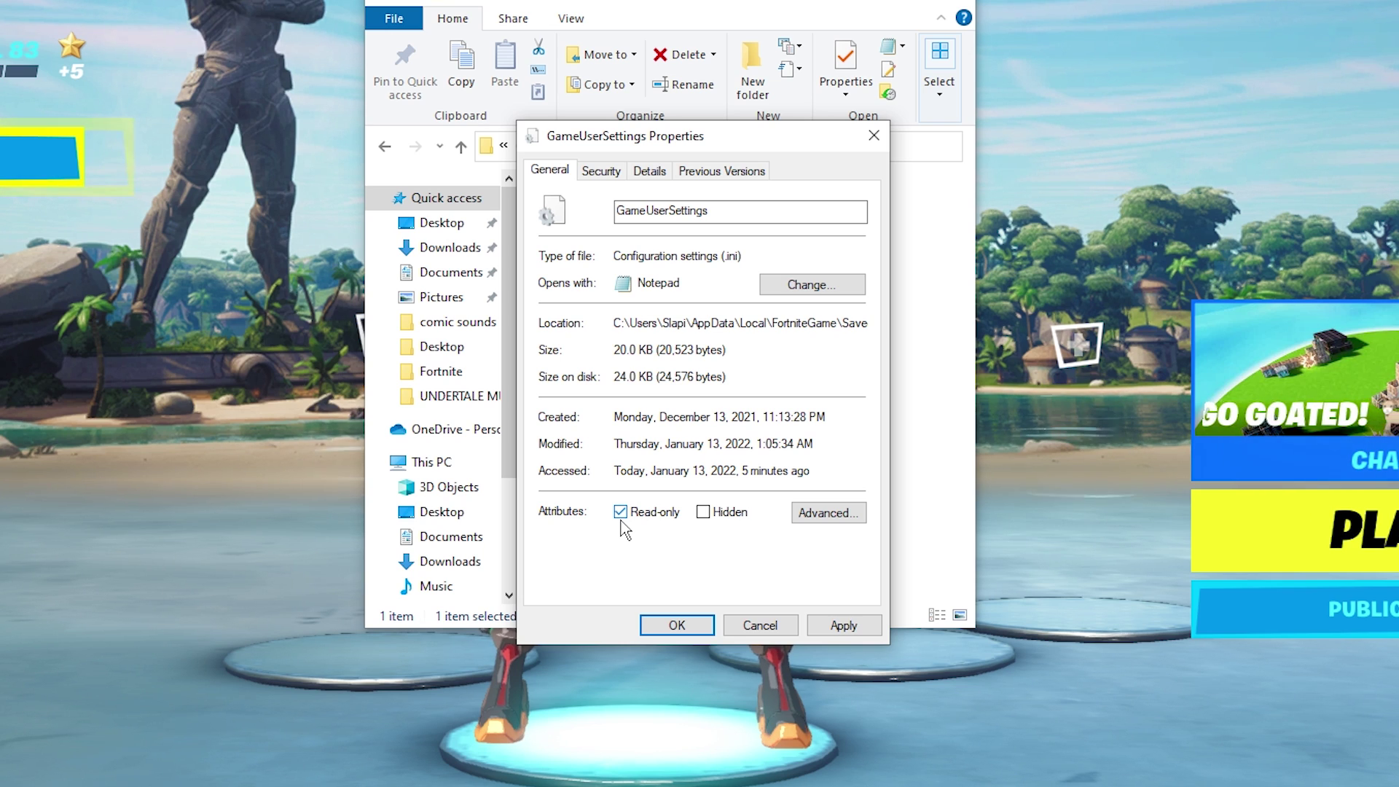
left_click(652, 512)
left_click(842, 625)
left_click(678, 625)
left_click_drag(696, 630, 696, 630)
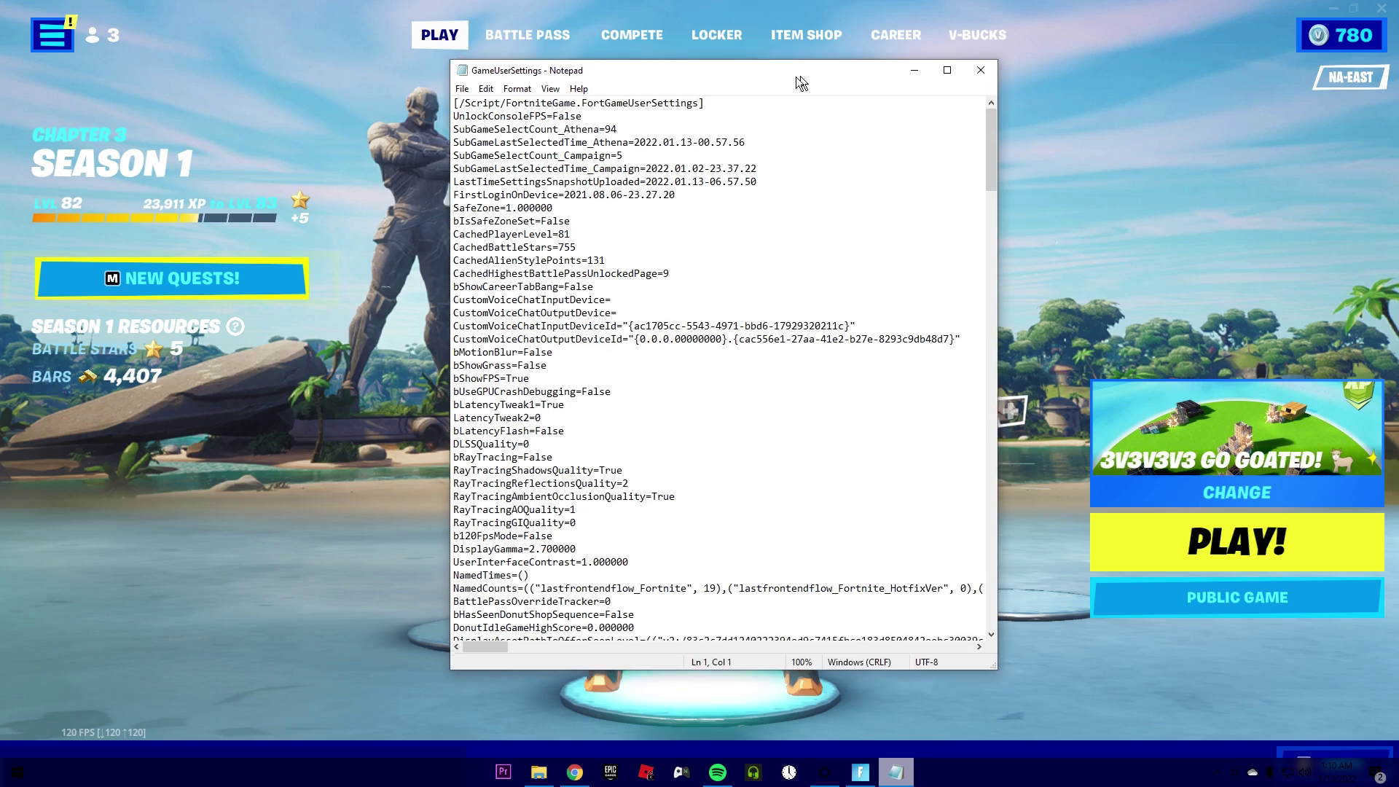
Step: Find the resolution and DesiredScreen lines in GameUserSettings and change the width to 1280
left_click_drag(796, 76, 1027, 81)
scroll(887, 436, "down", 15)
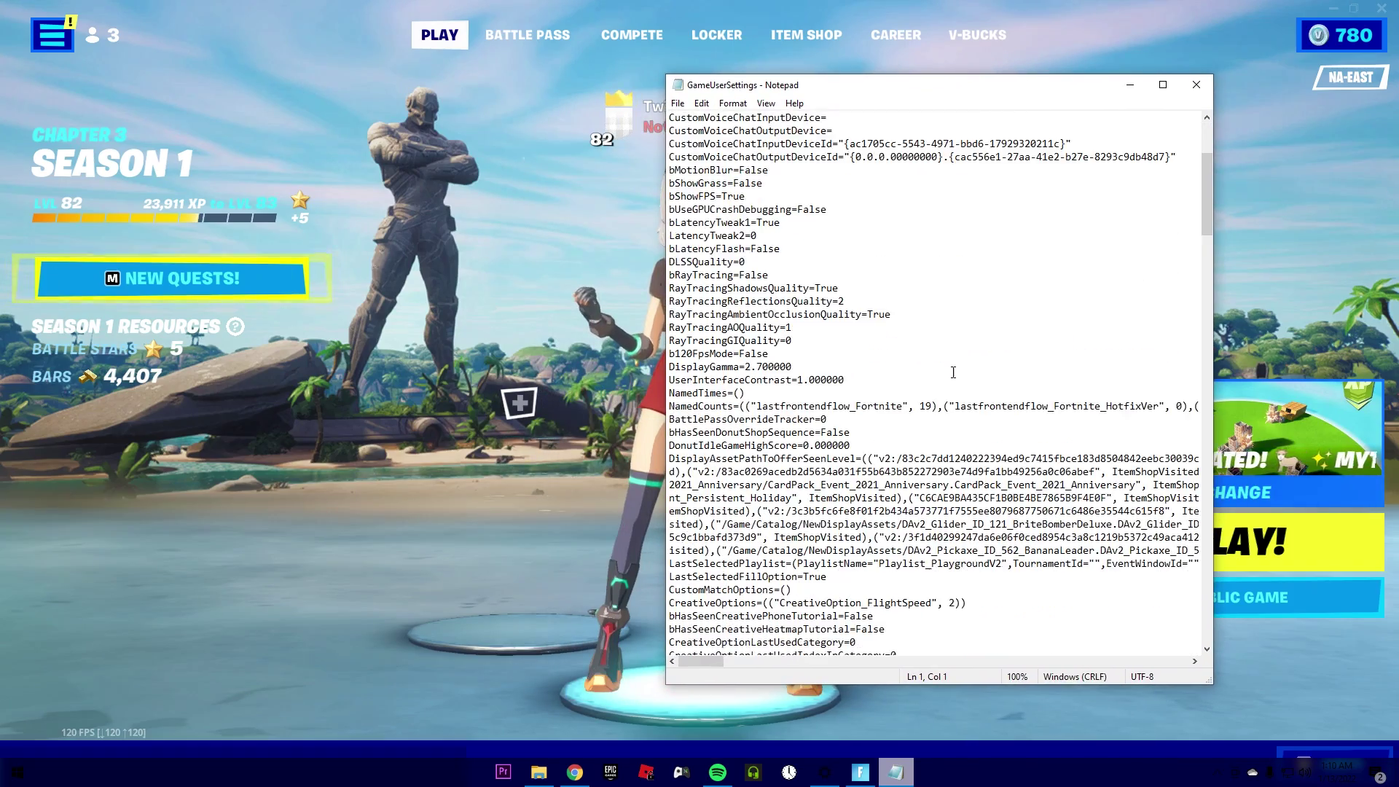
scroll(886, 435, "down", 19)
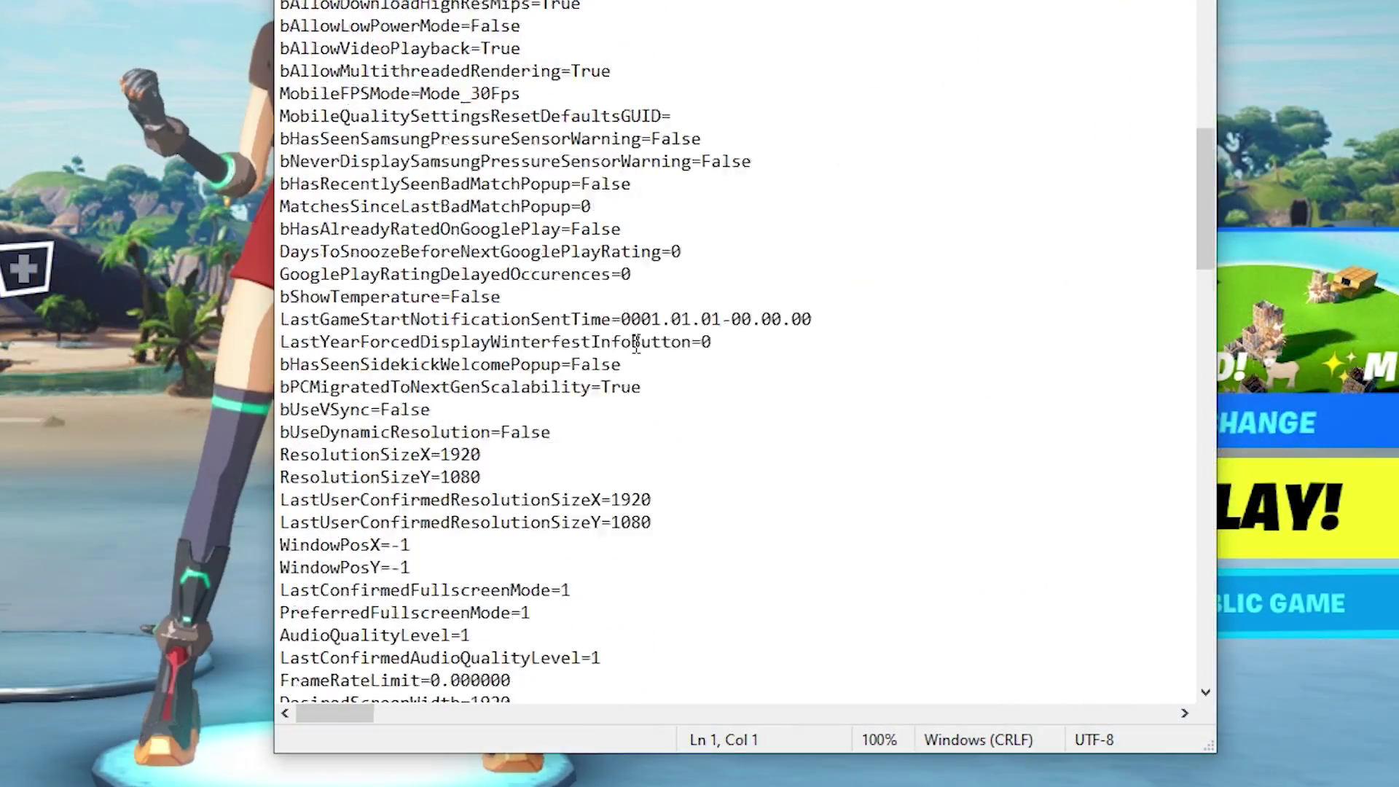
left_click(917, 366)
left_click_drag(711, 256, 247, 181)
left_click_drag(753, 499, 266, 435)
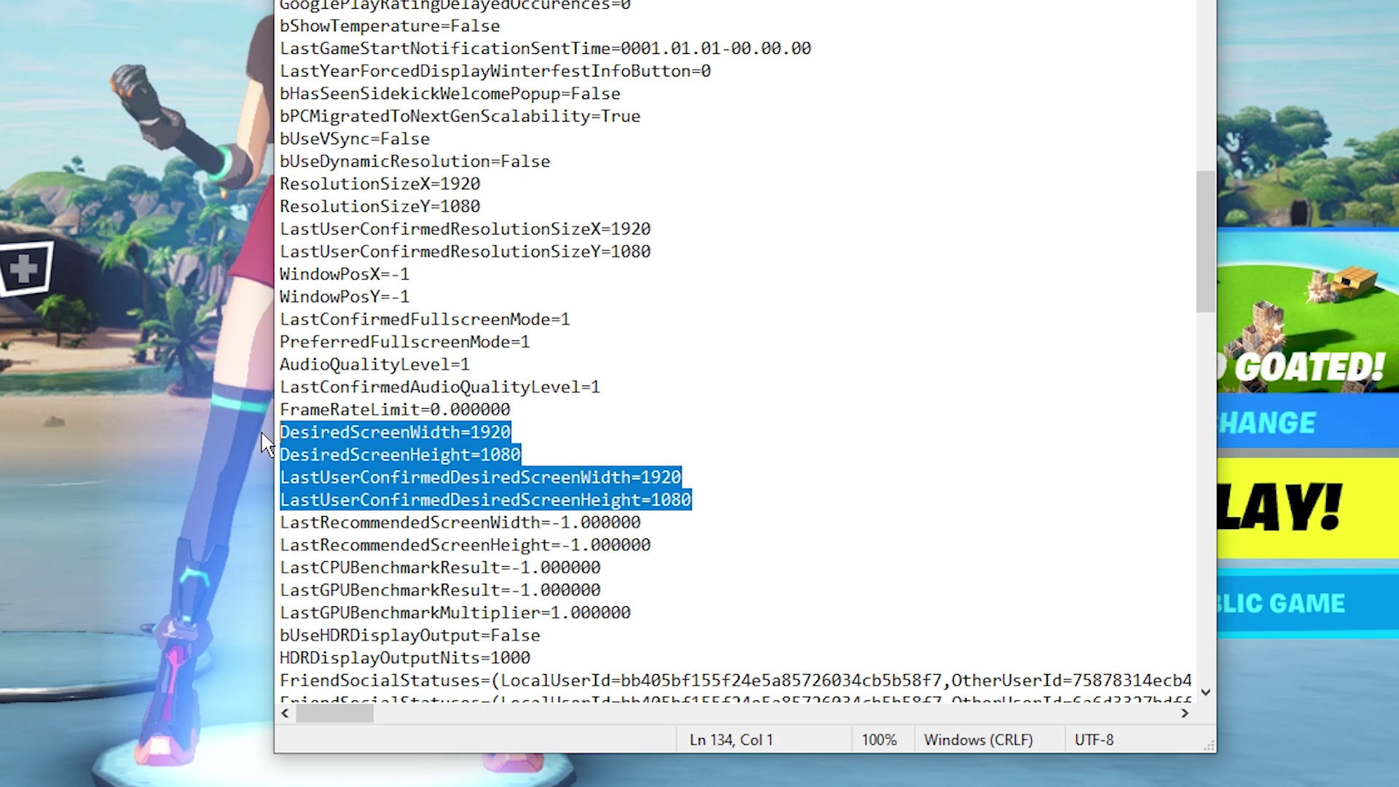
left_click(266, 441)
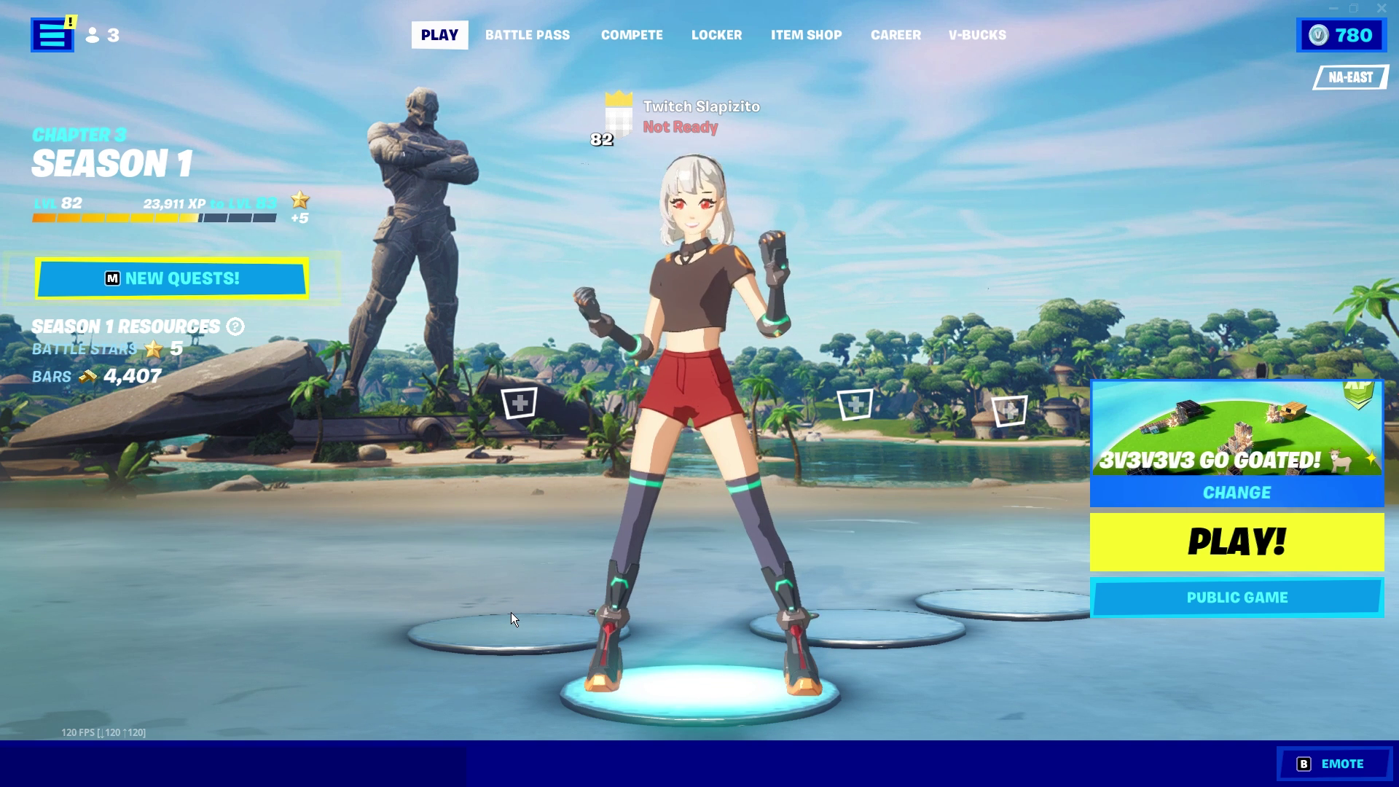
key("alt+Tab")
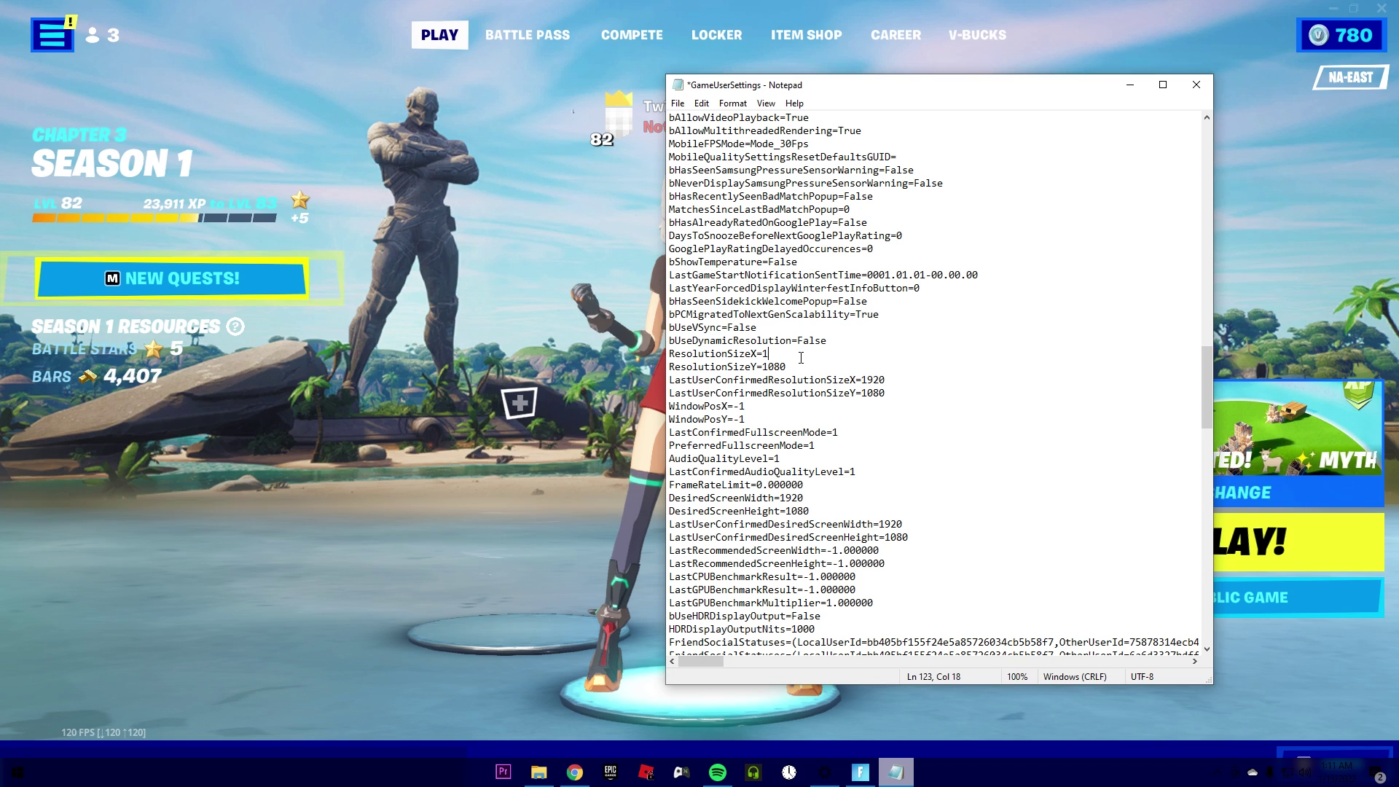
type("280")
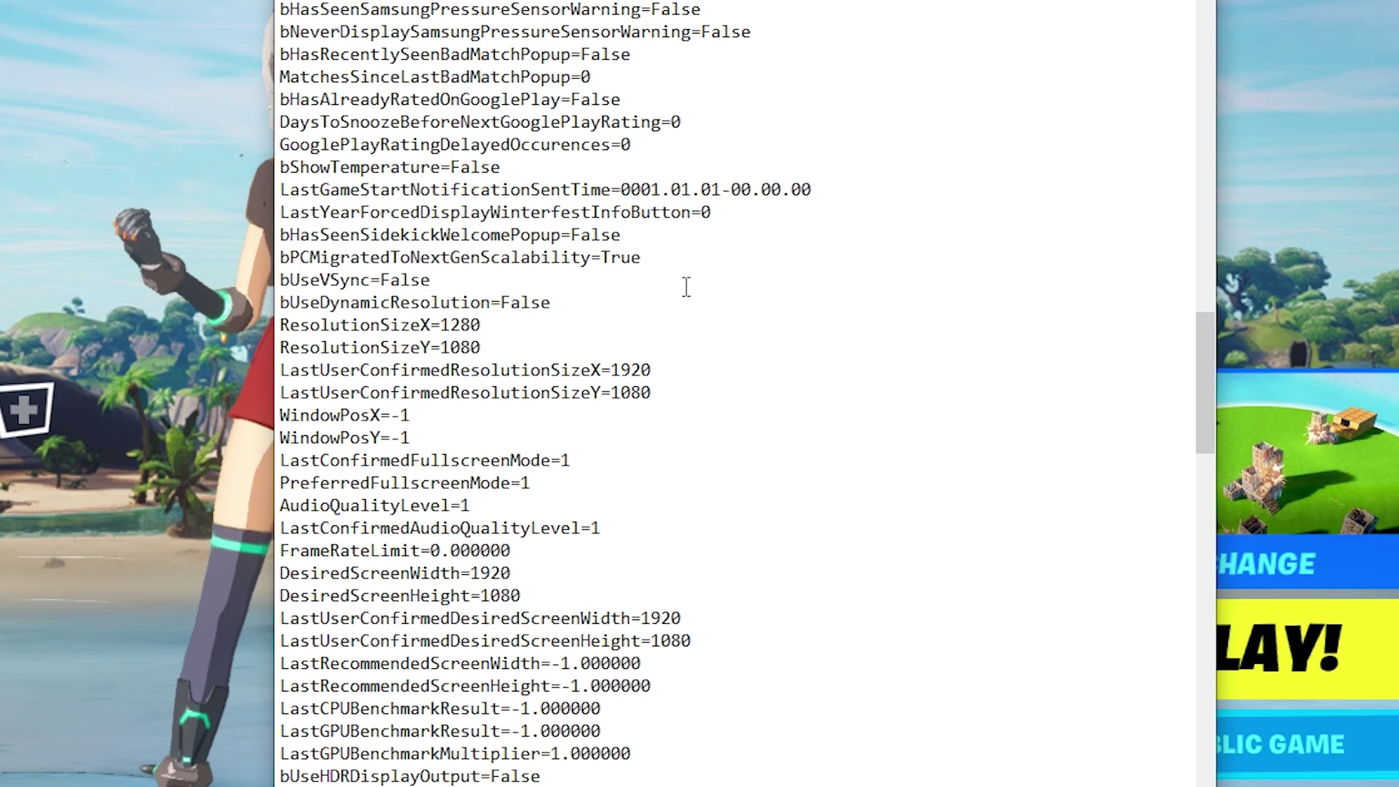
Step: Replace each 1080 height value (ResolutionSizeY, LastUserConfirmed, DesiredScreenHeight, LastUserConfirmedDesired) with 800
left_click(567, 350)
key("BackSpace")
key("BackSpace")
key("BackSpace")
key("BackSpace")
type("800")
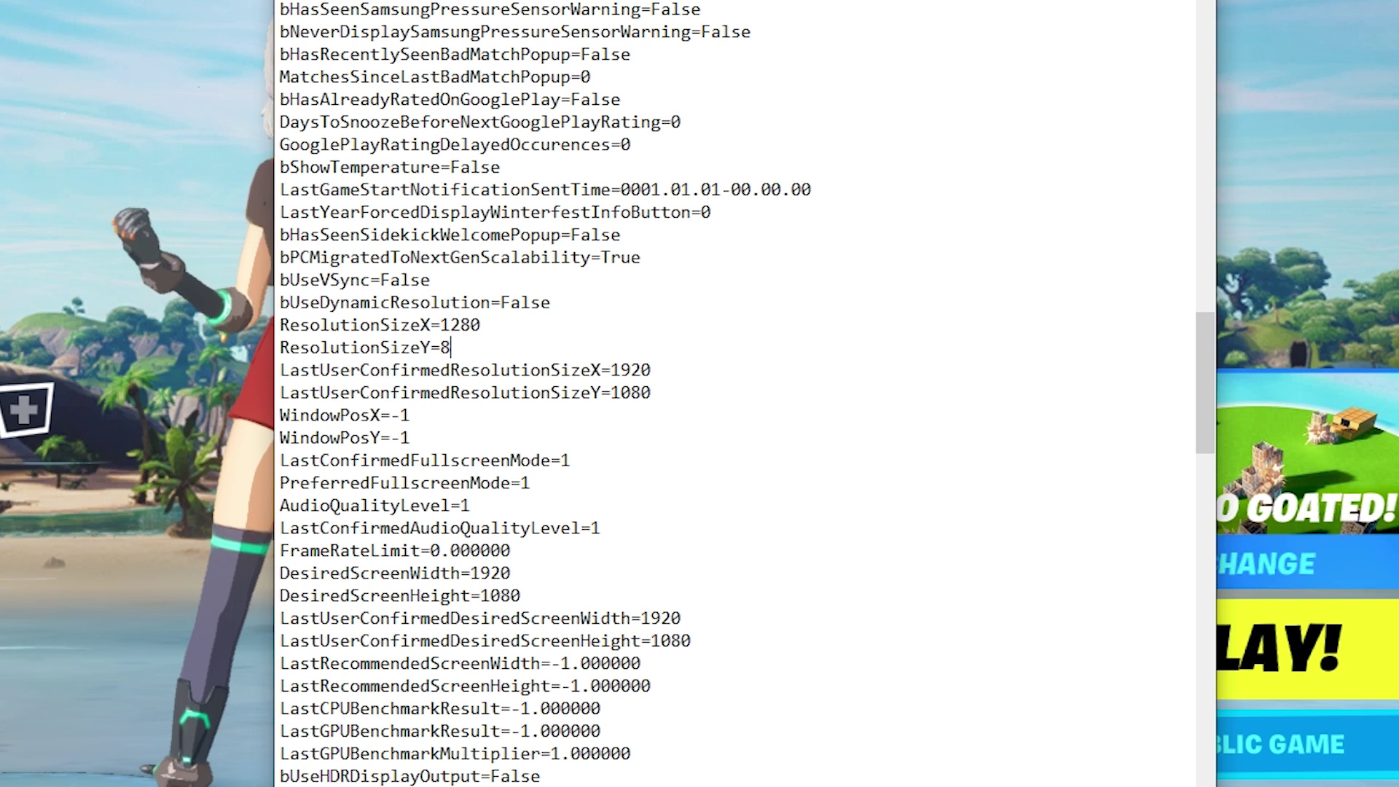
double_click(630, 393)
type("800")
double_click(511, 596)
type("800")
double_click(656, 642)
type("800")
double_click(467, 325)
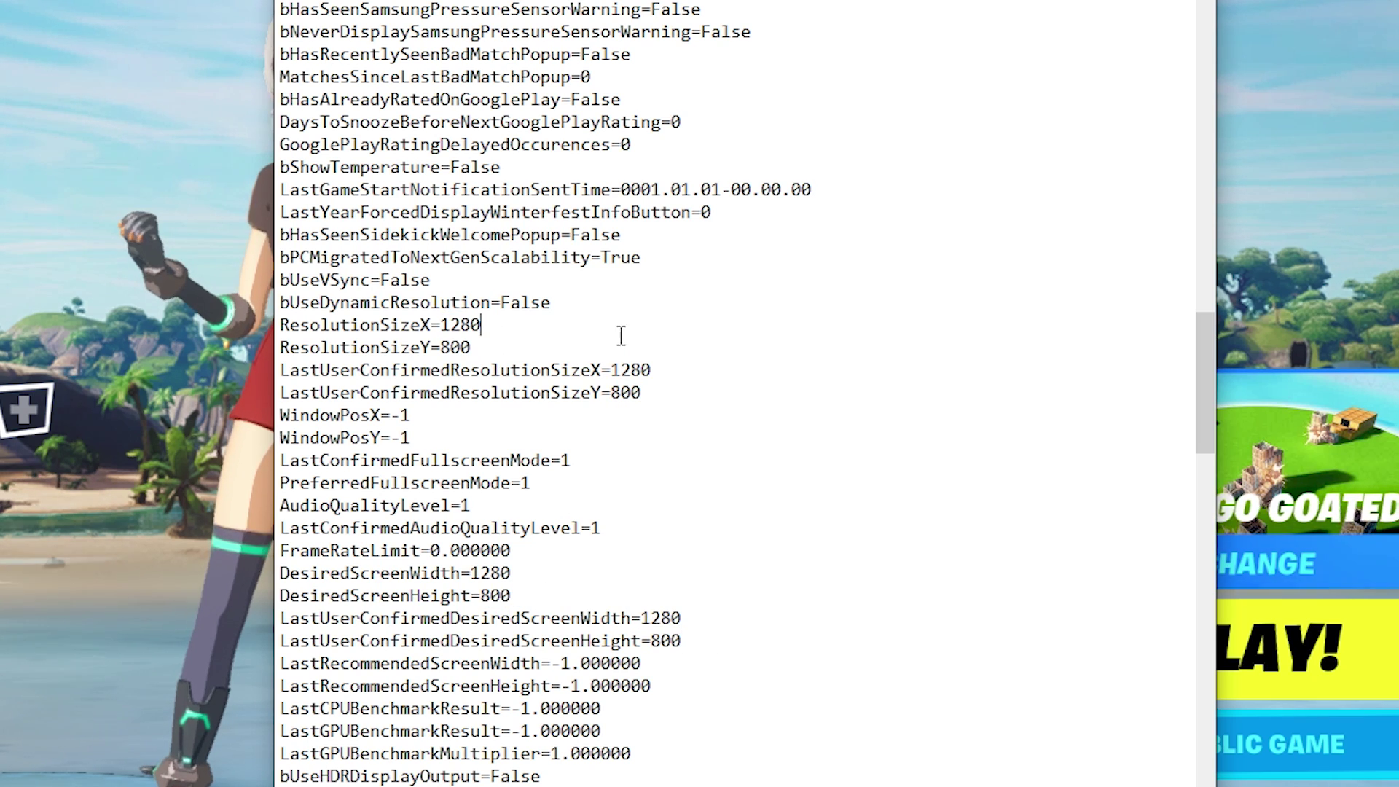
key("alt+F4")
key("alt+F4")
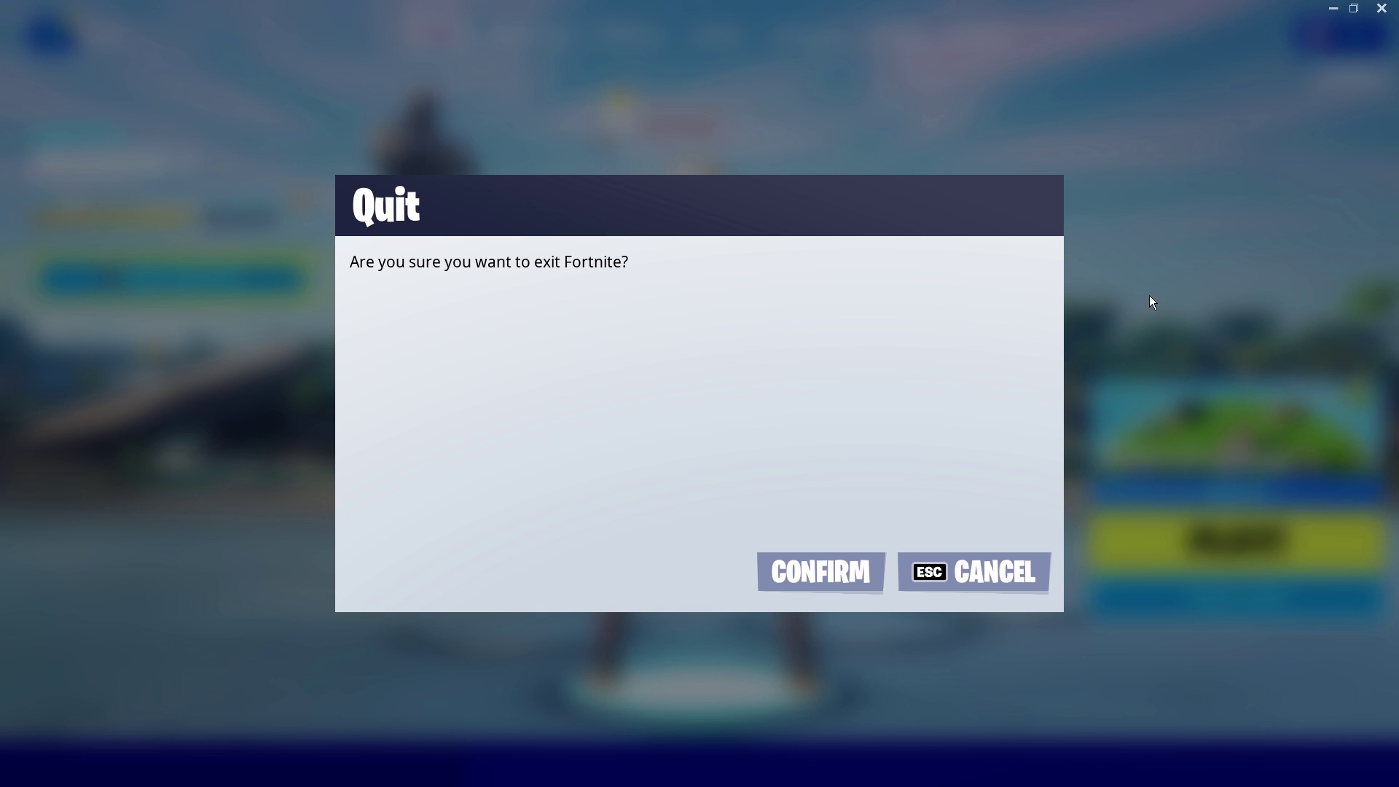
Step: Set Fortnite's Video Window Mode to Fullscreen at 1920x1080, apply it, and quit the game
left_click(929, 570)
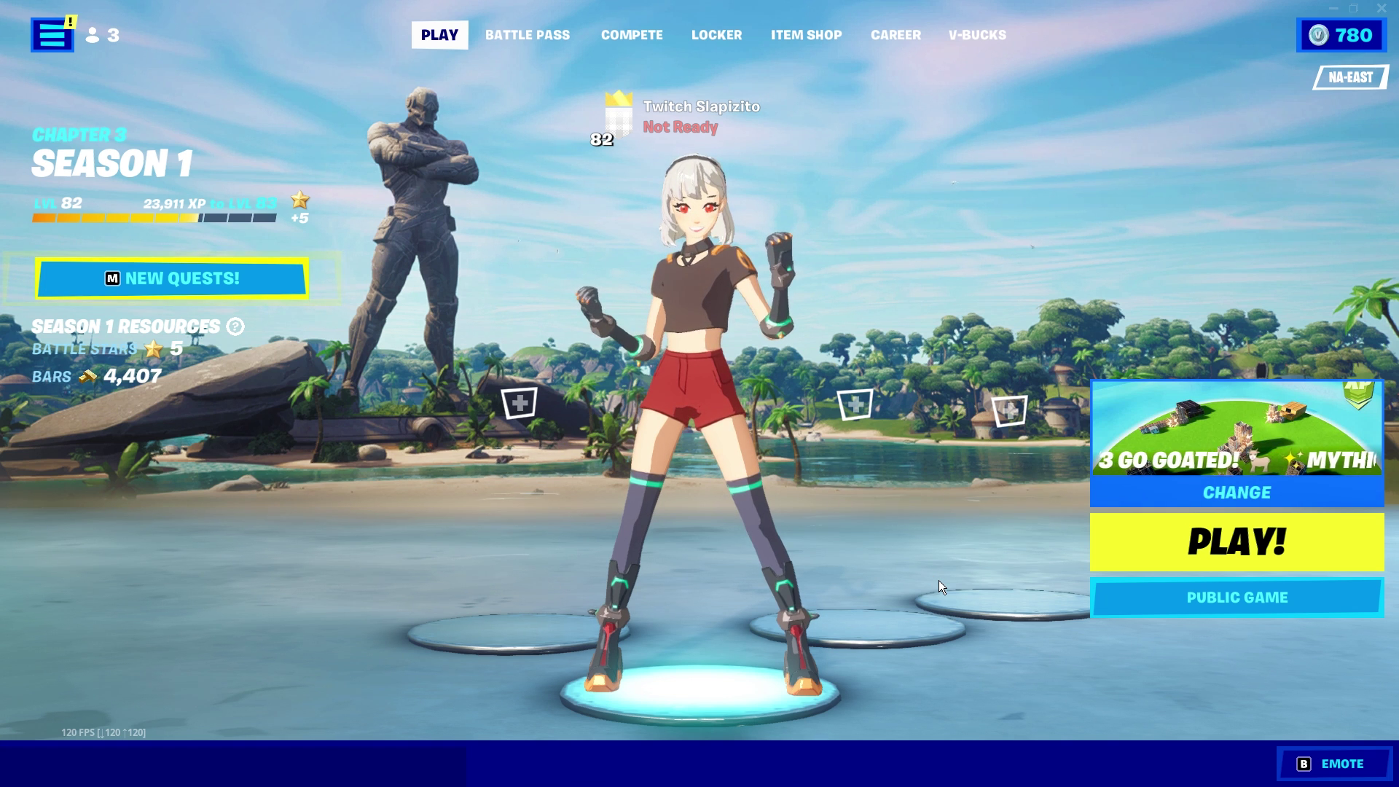
key("Escape")
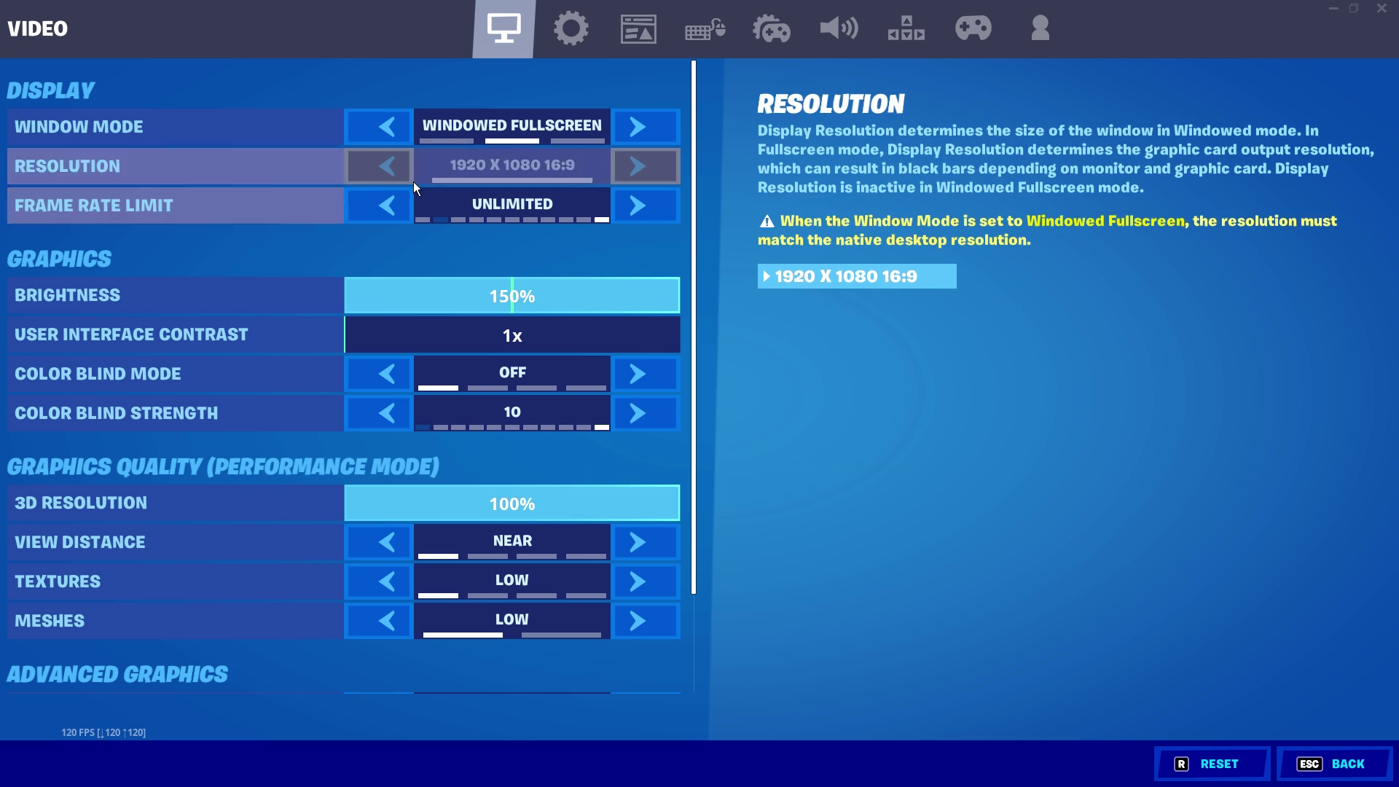
left_click(372, 125)
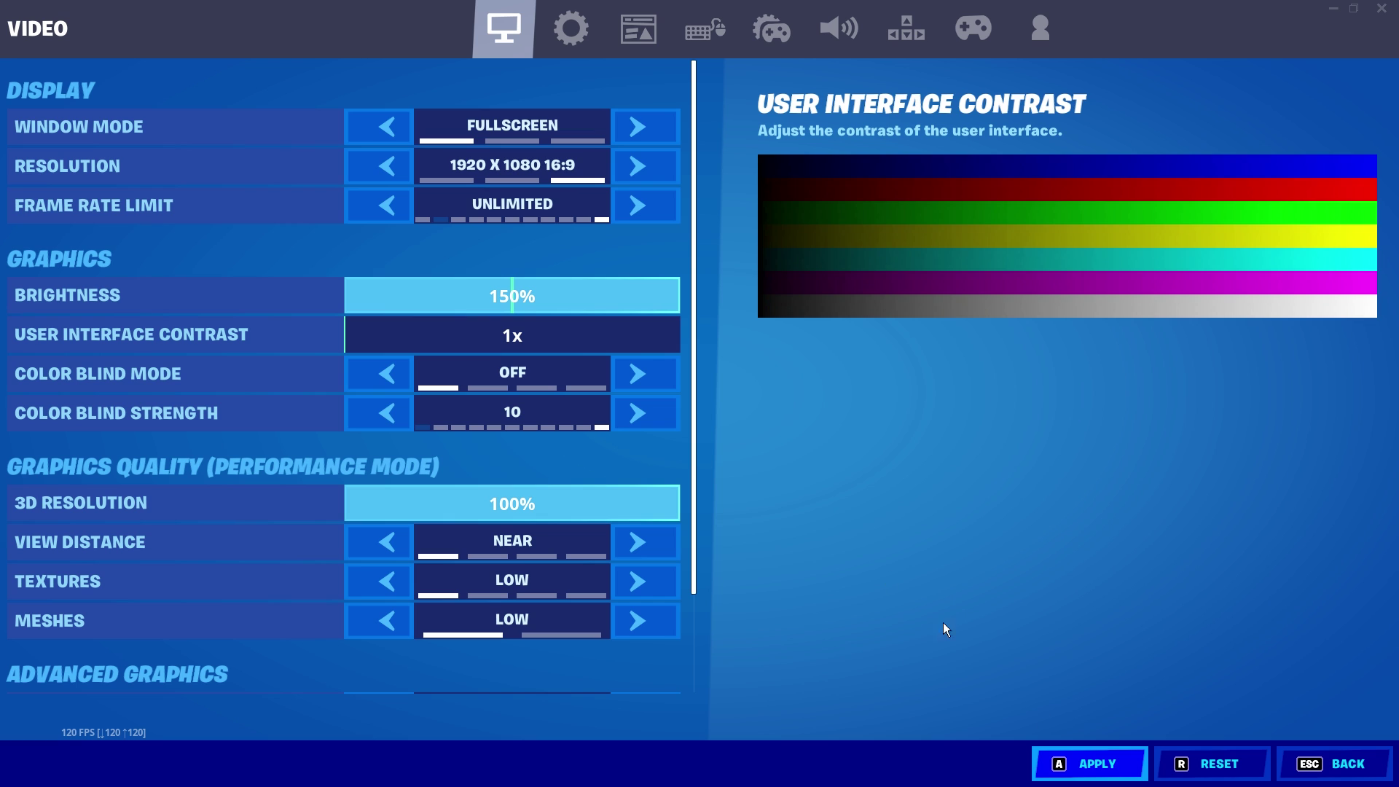
left_click(632, 134)
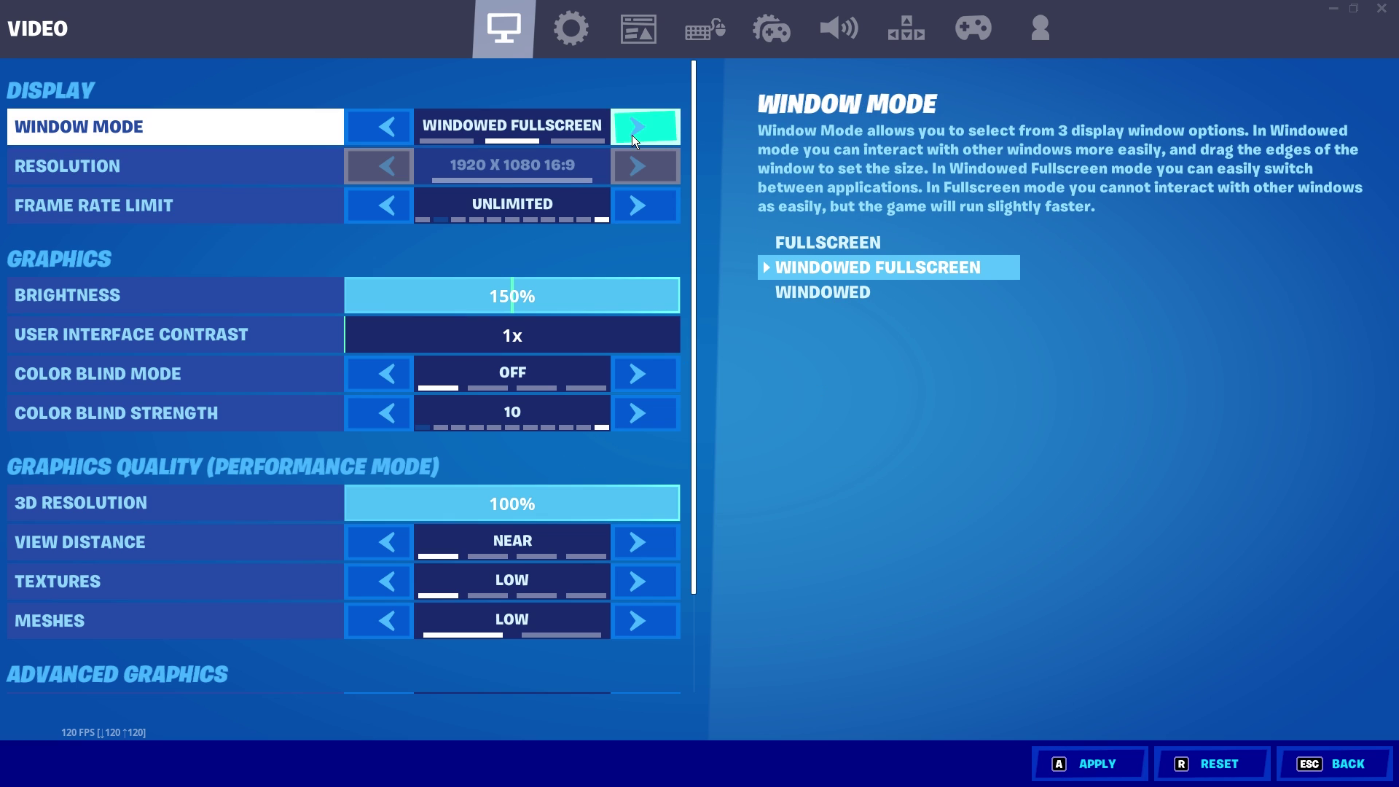
left_click(632, 134)
left_click(632, 134)
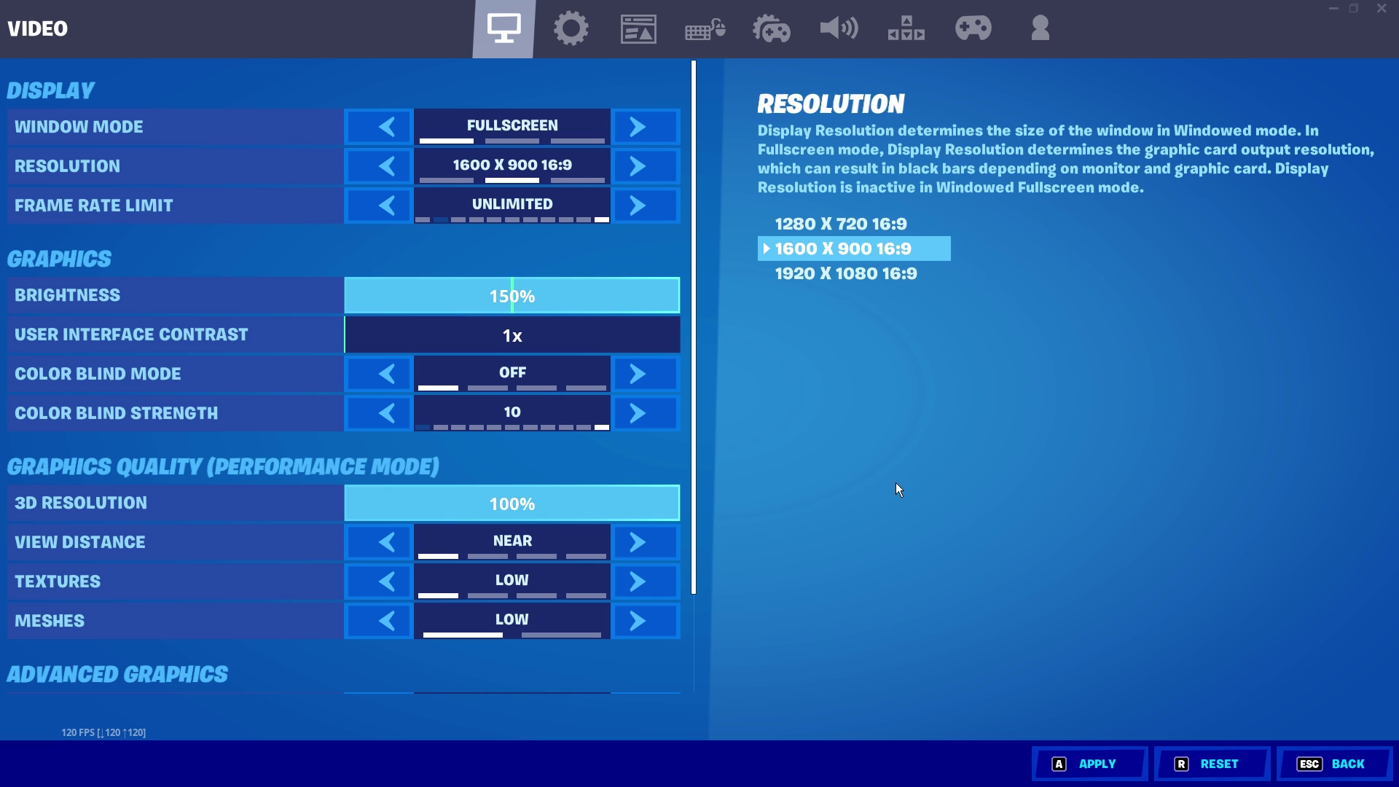
left_click(1076, 767)
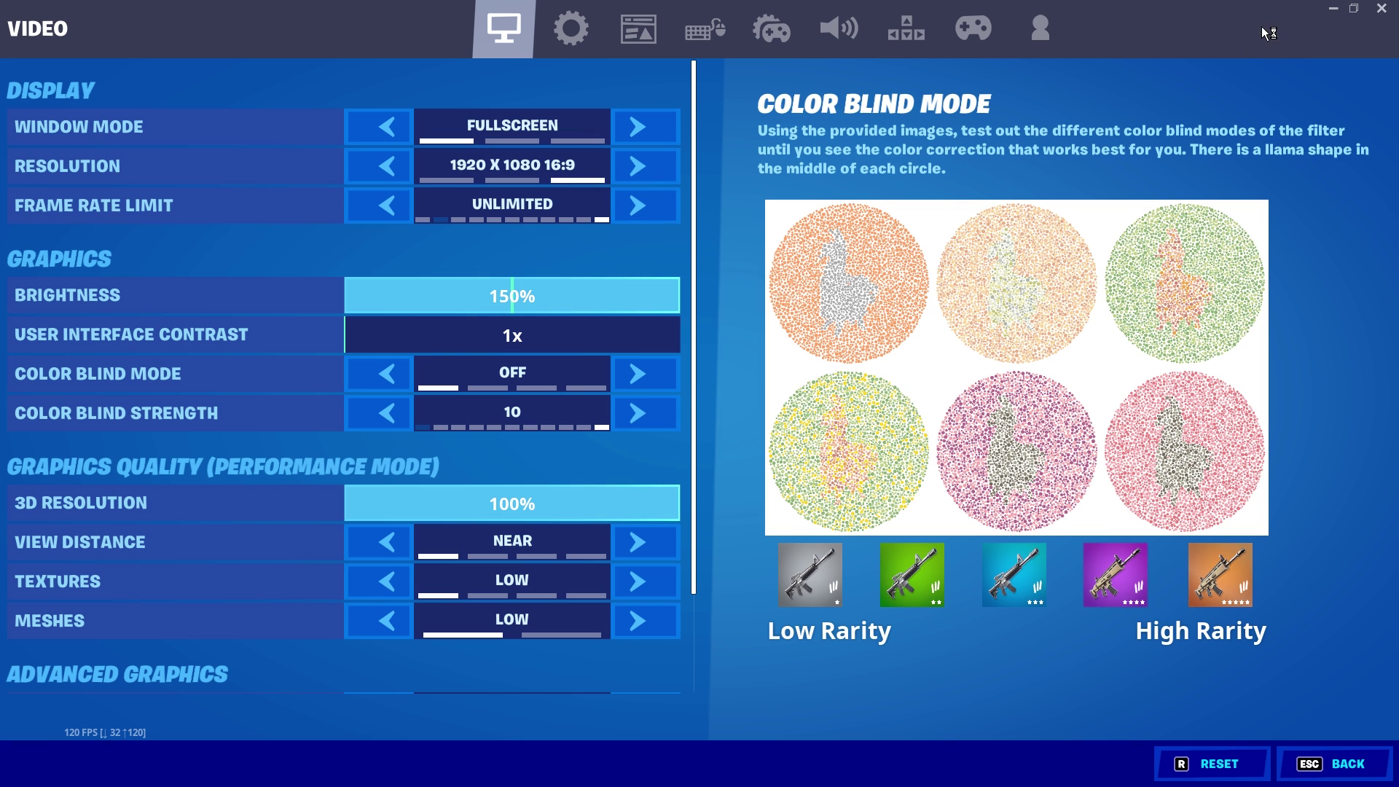
left_click(1382, 8)
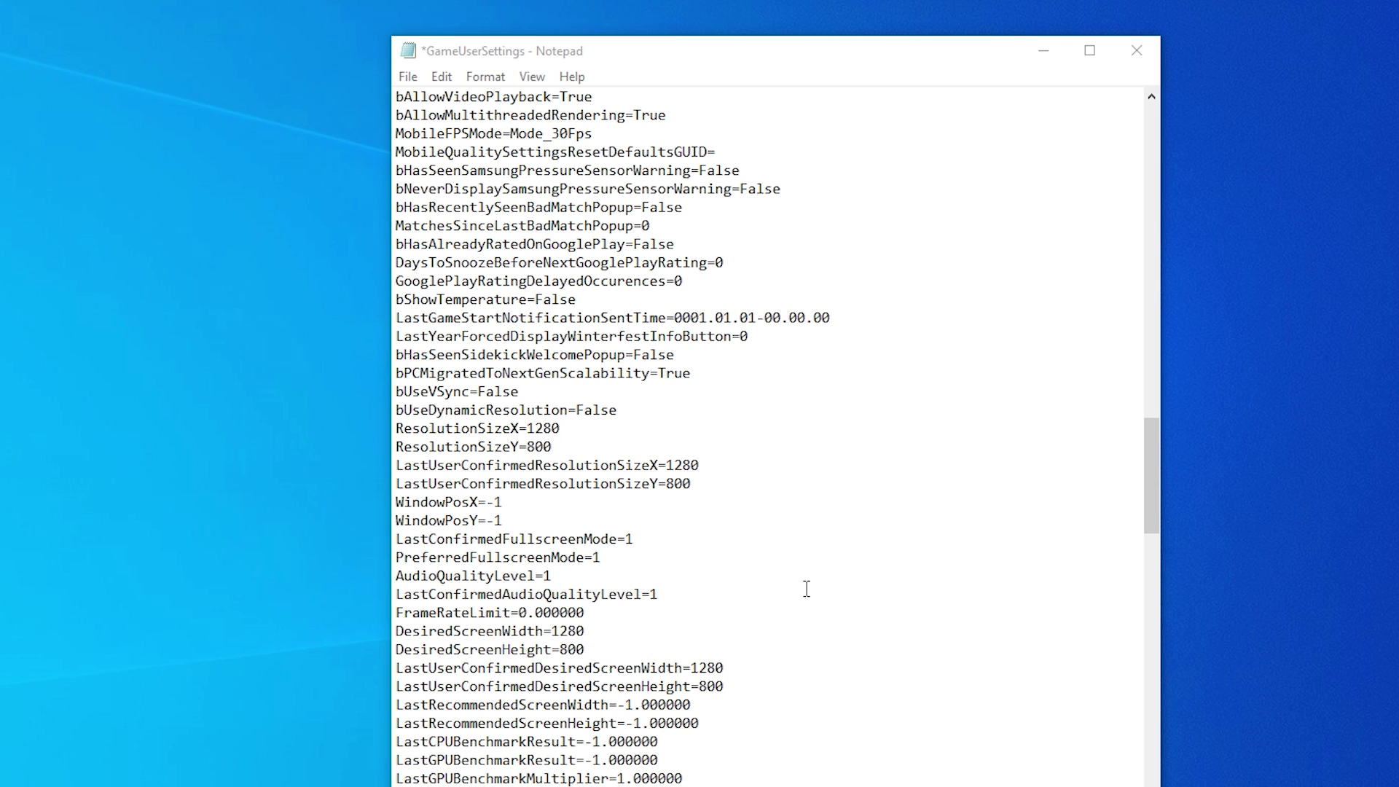
Step: Save GameUserSettings with the 1280x800 values using File > Save
left_click(408, 76)
left_click(448, 174)
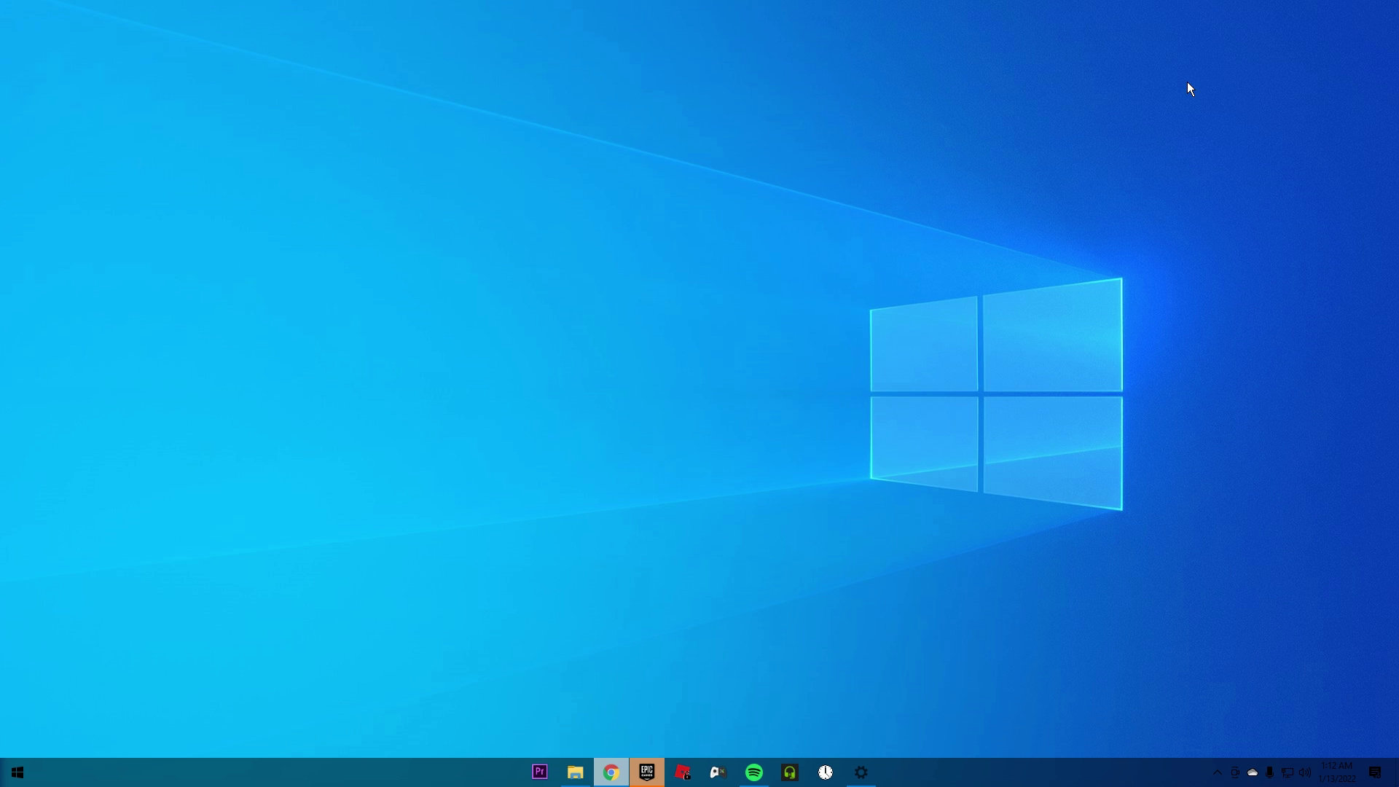
Step: Launch NVIDIA Control Panel from the desktop context menu, then bring up Set Timer Resolution
right_click(733, 548)
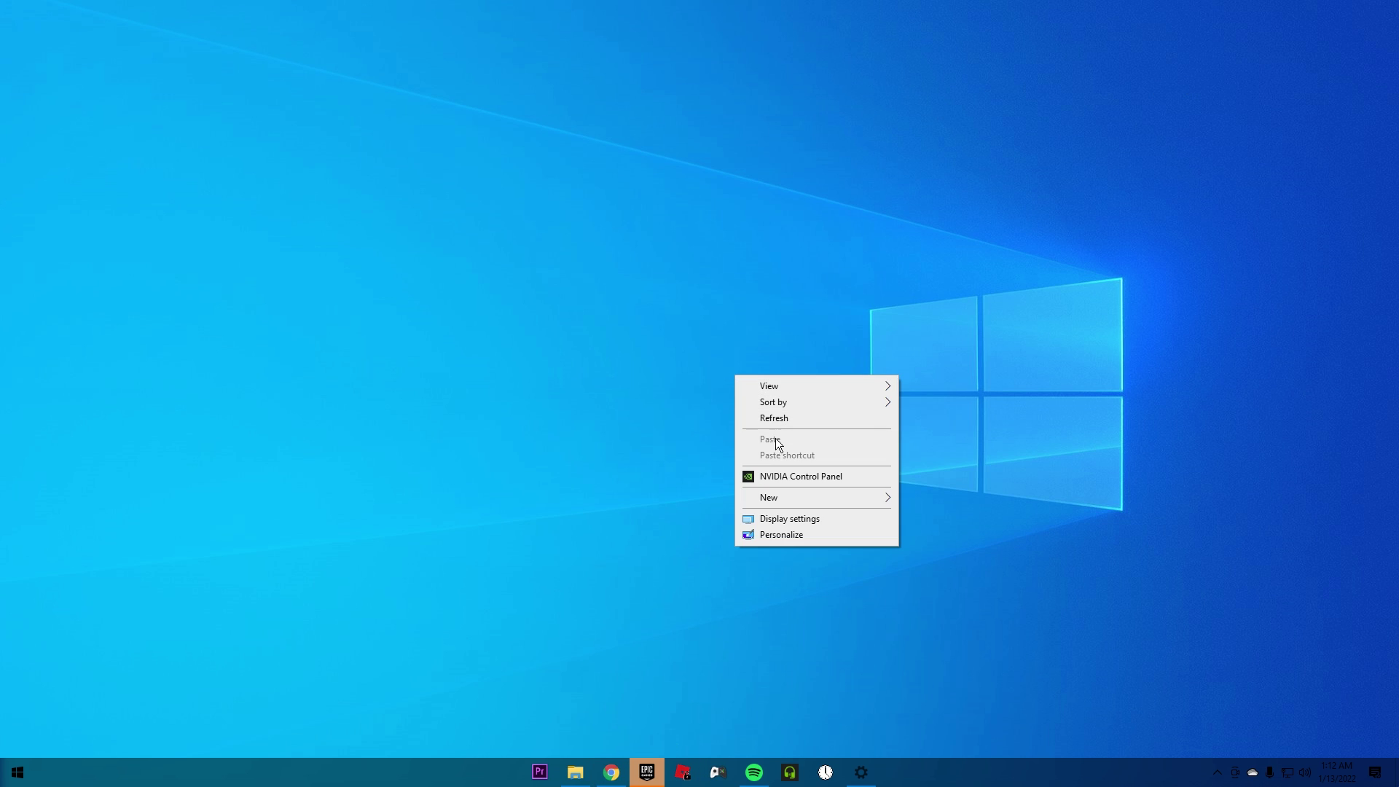
left_click(791, 475)
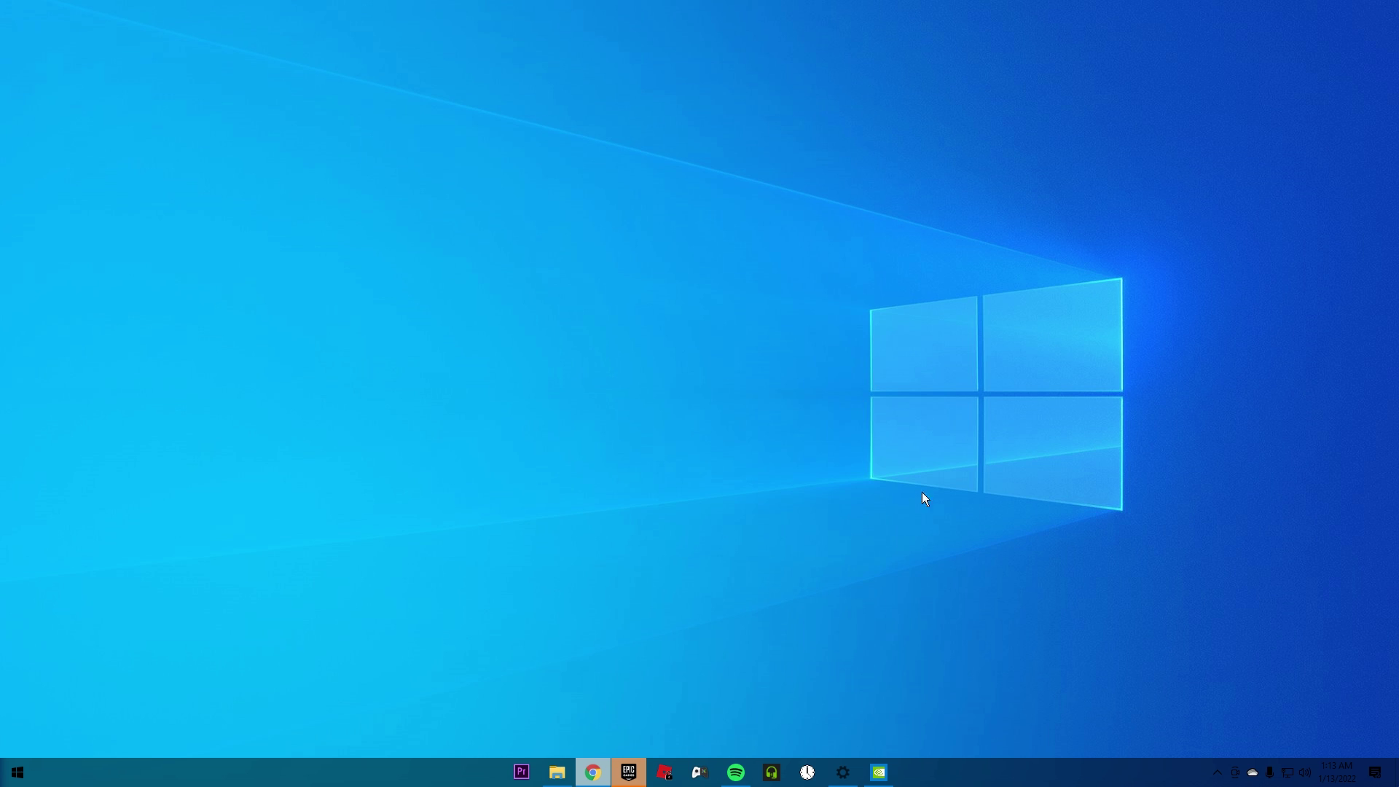
left_click(807, 772)
Step: Move the Set Timer Resolution window aside, minimize it, and return to NVIDIA Control Panel
left_click_drag(693, 326, 749, 337)
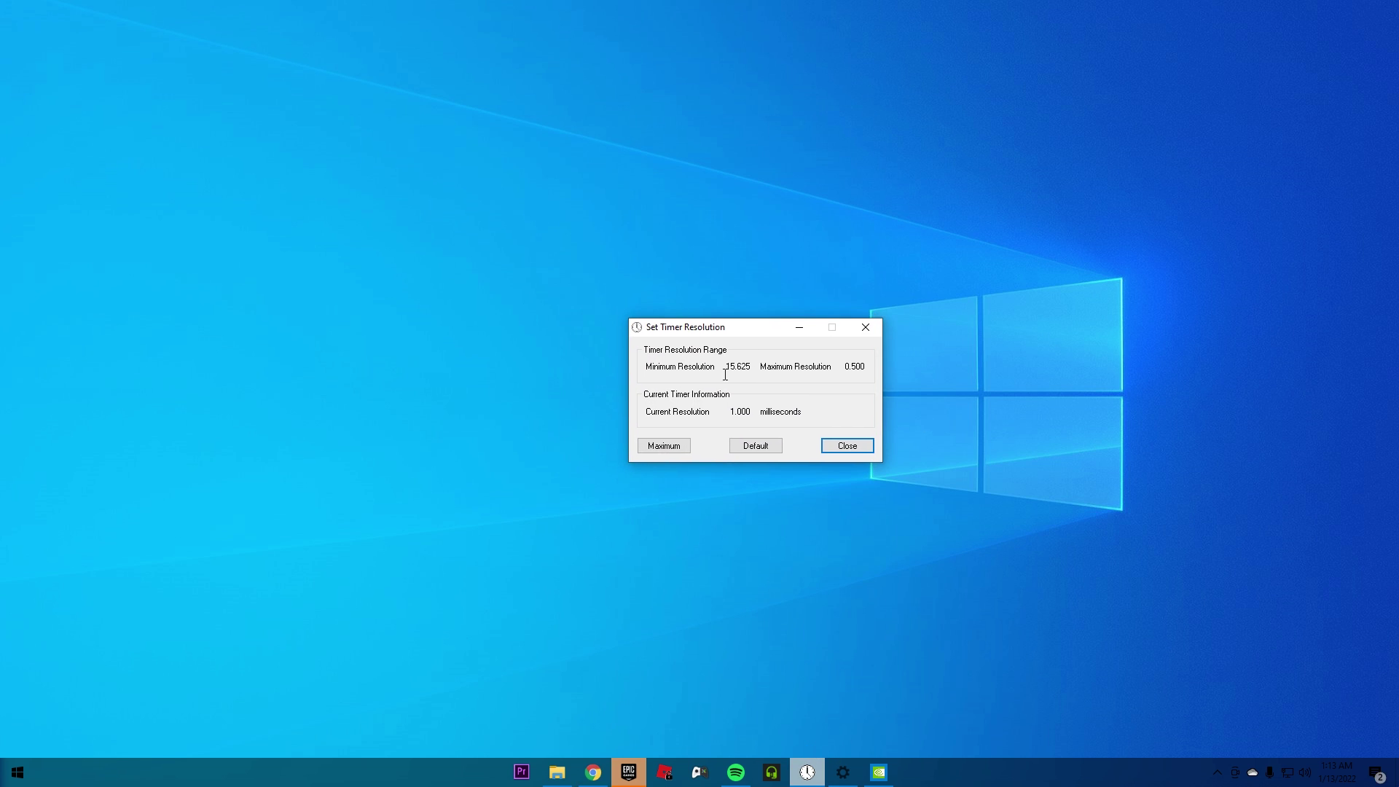
left_click(799, 329)
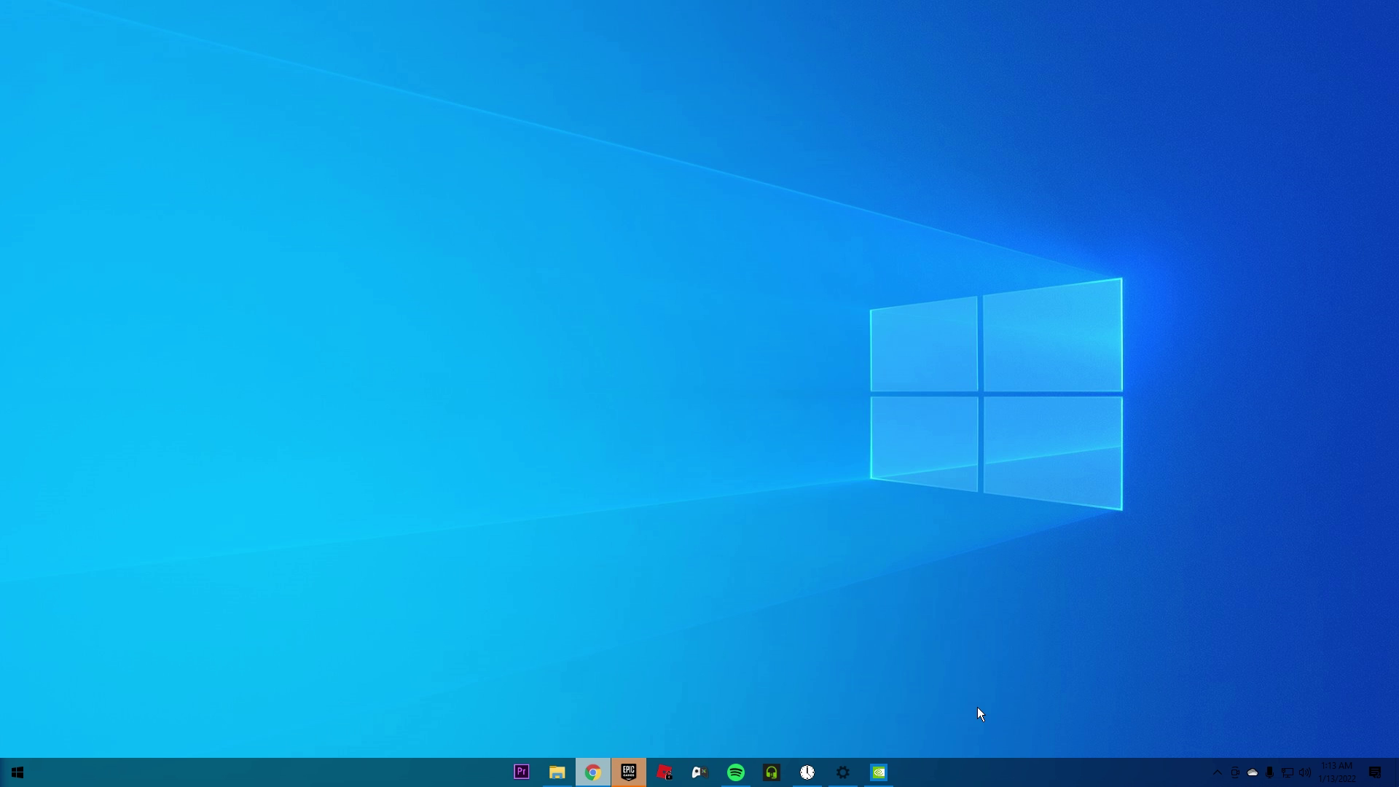
left_click(879, 772)
Step: On Change resolution, open Customize and enable resolutions not exposed by the display
left_click(1079, 120)
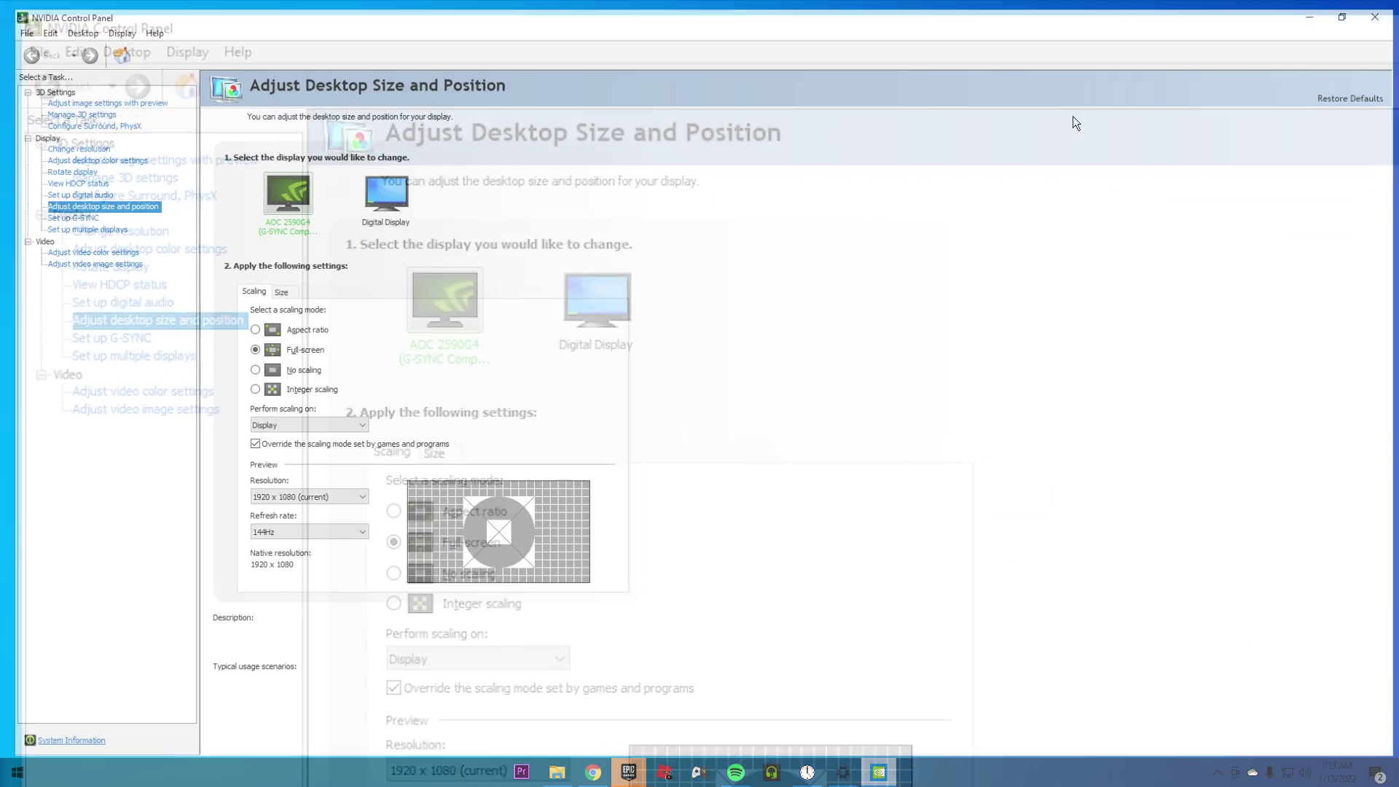
left_click(592, 257)
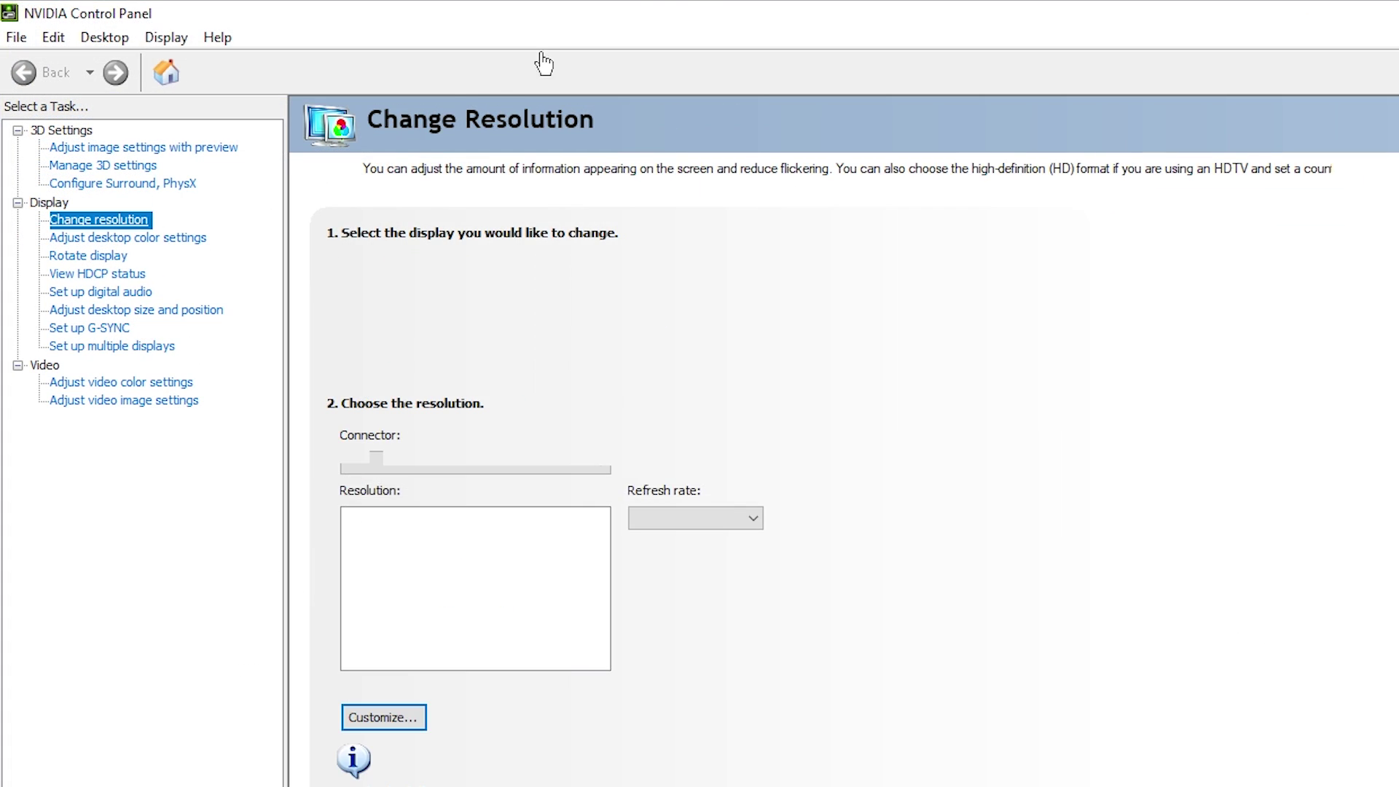
double_click(543, 13)
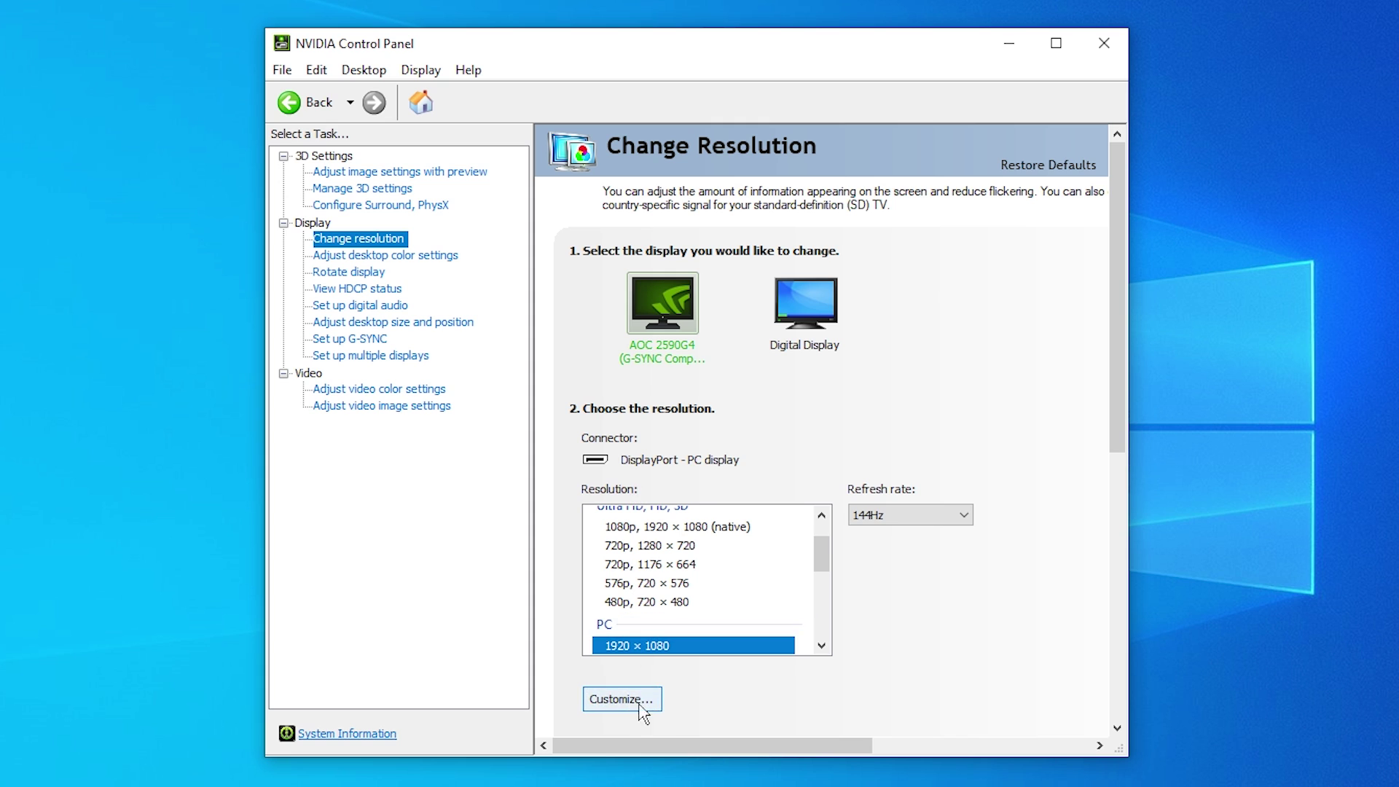
left_click(646, 711)
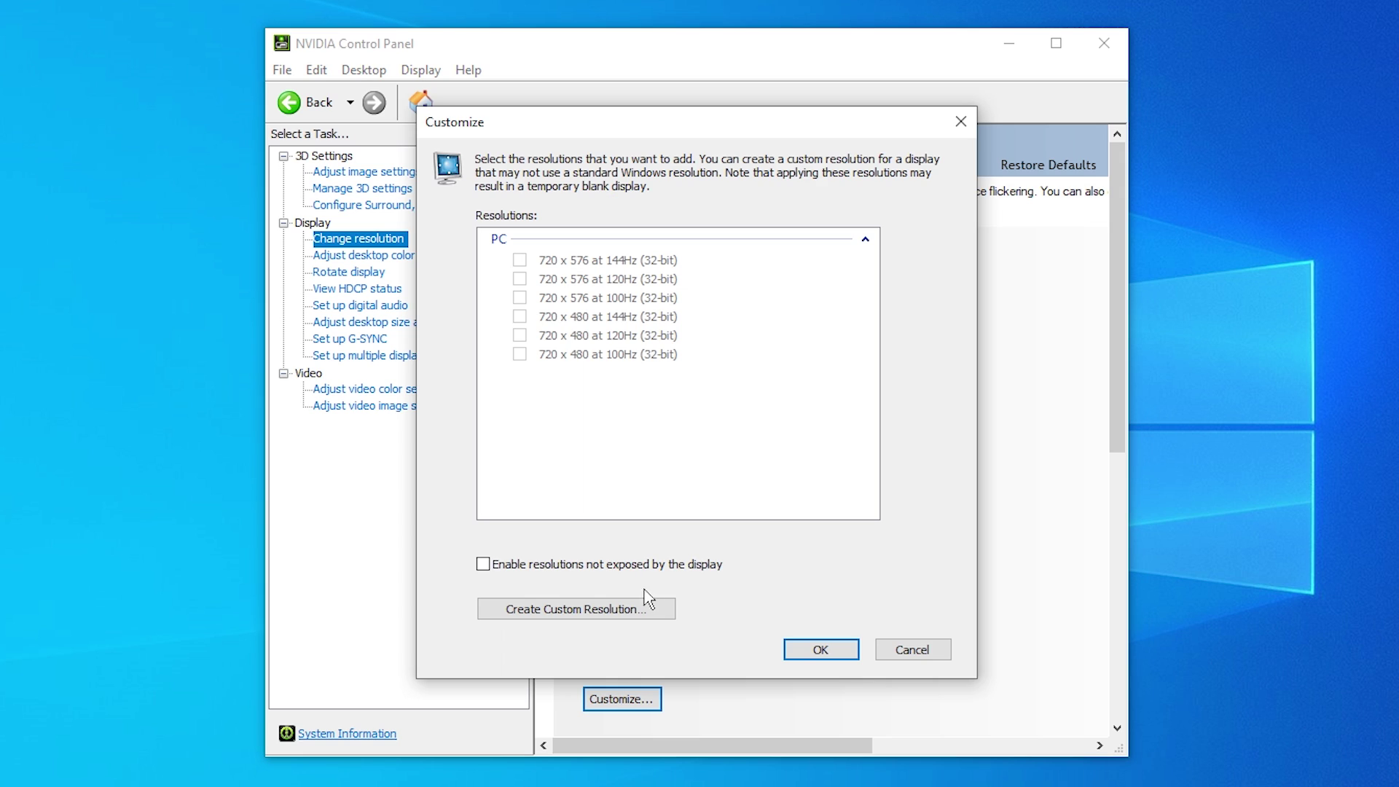
left_click(625, 567)
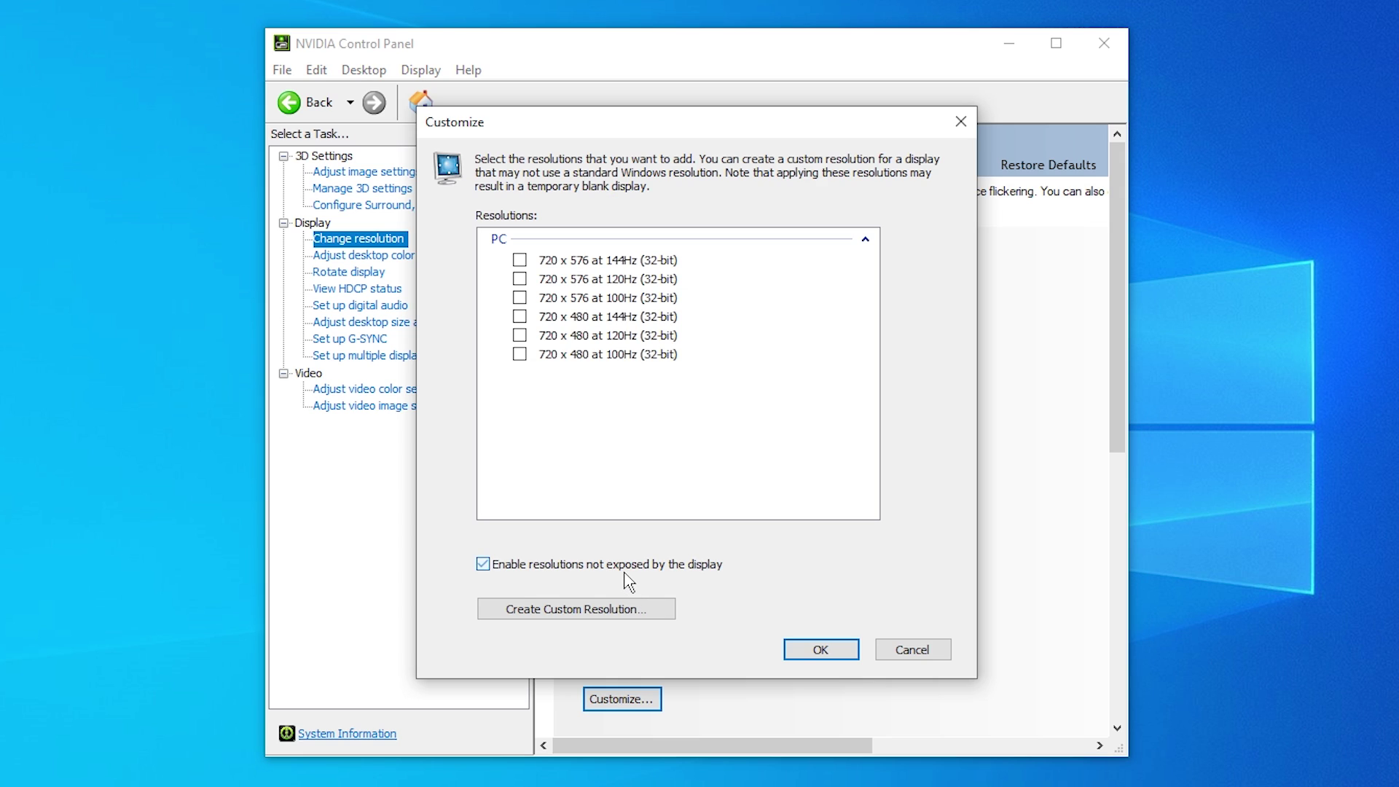
Step: Create and test a 1280 × 800 custom resolution, dismissing the already-exists message
left_click(644, 618)
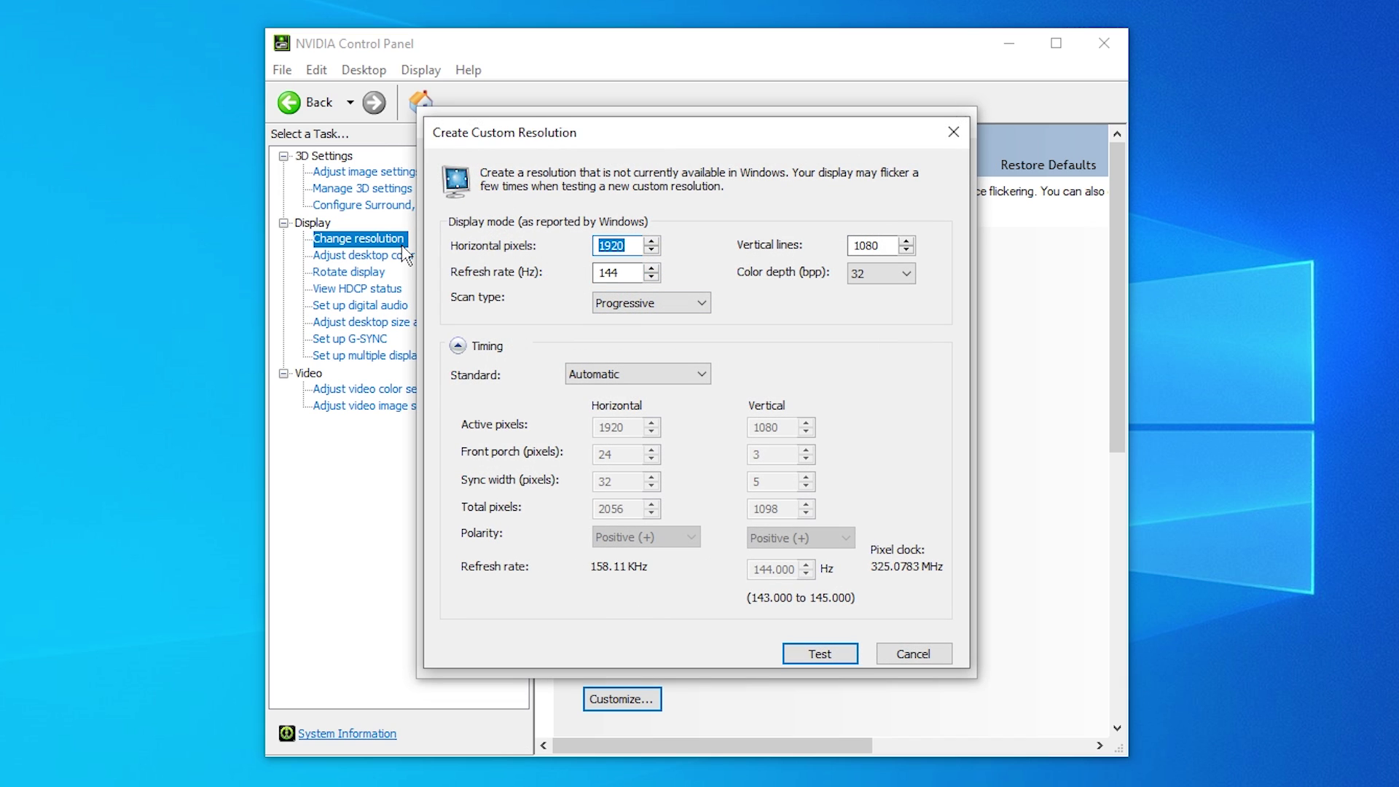
type("1280")
double_click(896, 242)
type("800")
key("Return")
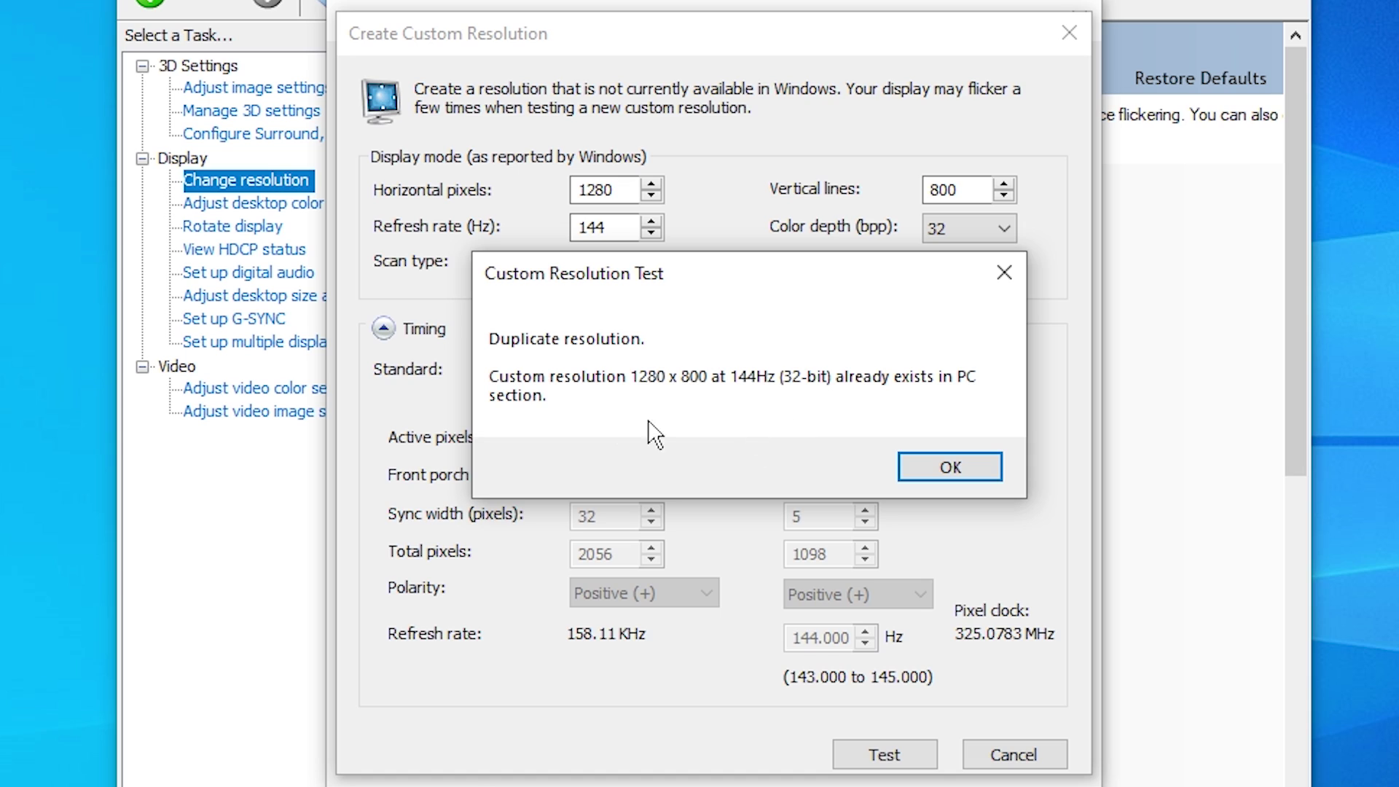
left_click(950, 473)
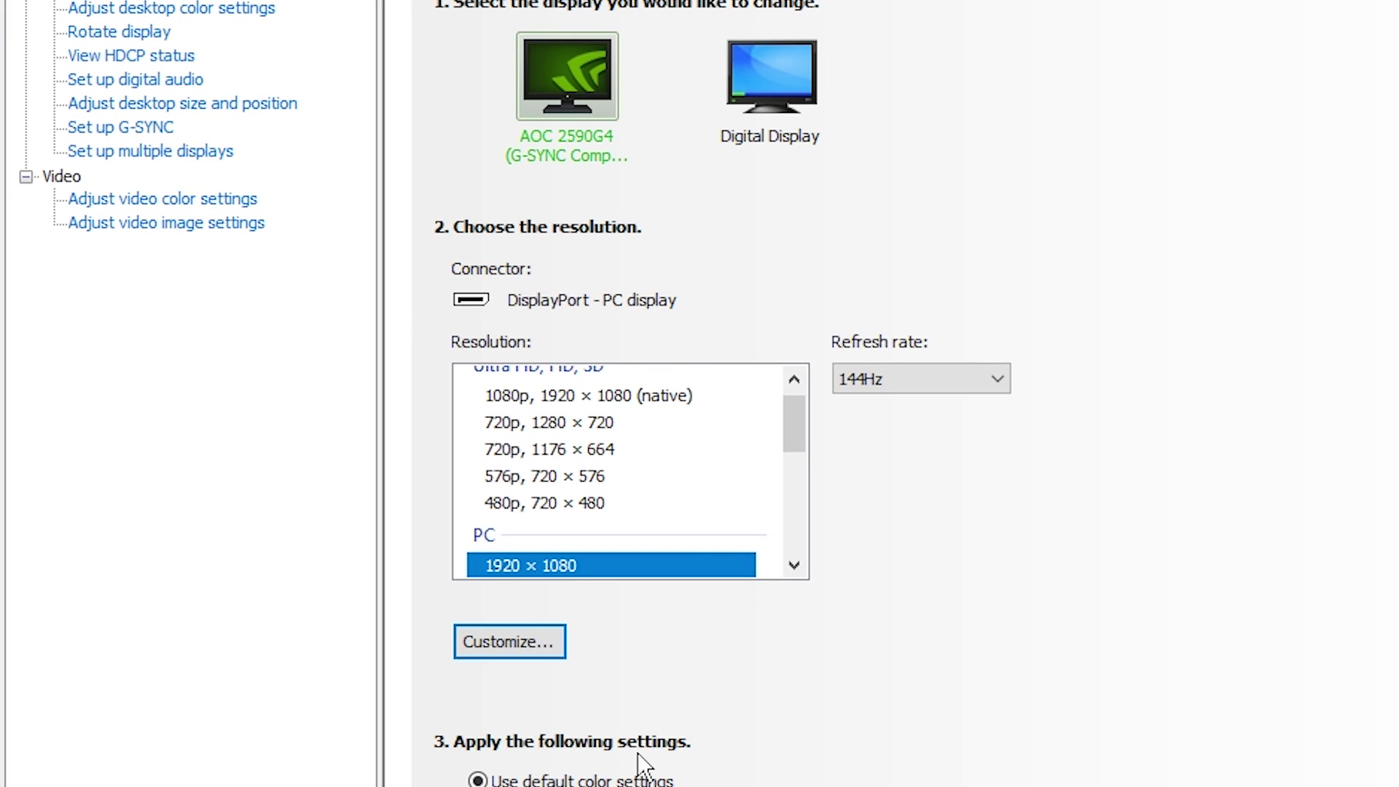
Step: Select 1280 × 800 at 144Hz under PC in the Resolution list, apply it, and keep it
scroll(616, 503, "up", 1)
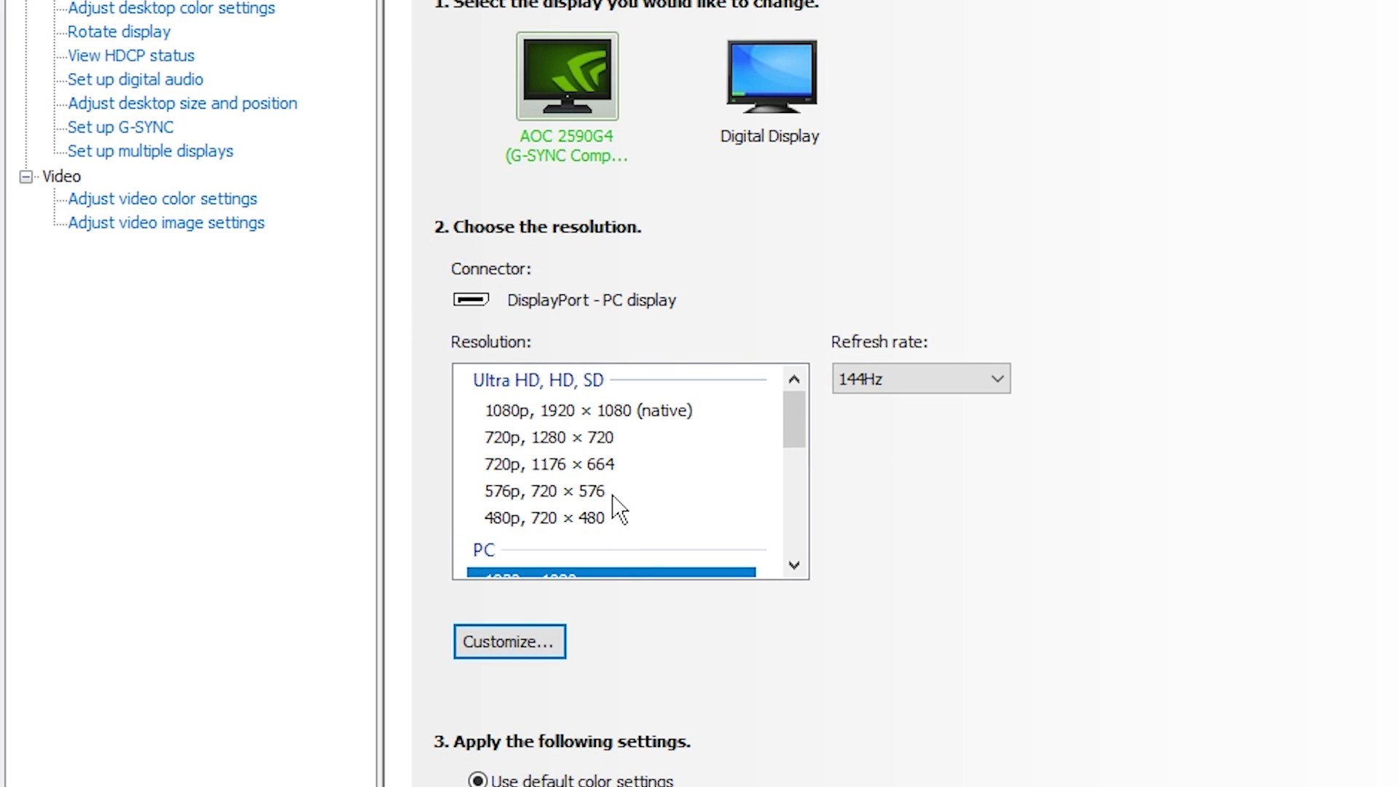
scroll(616, 503, "down", 2)
left_click(546, 489)
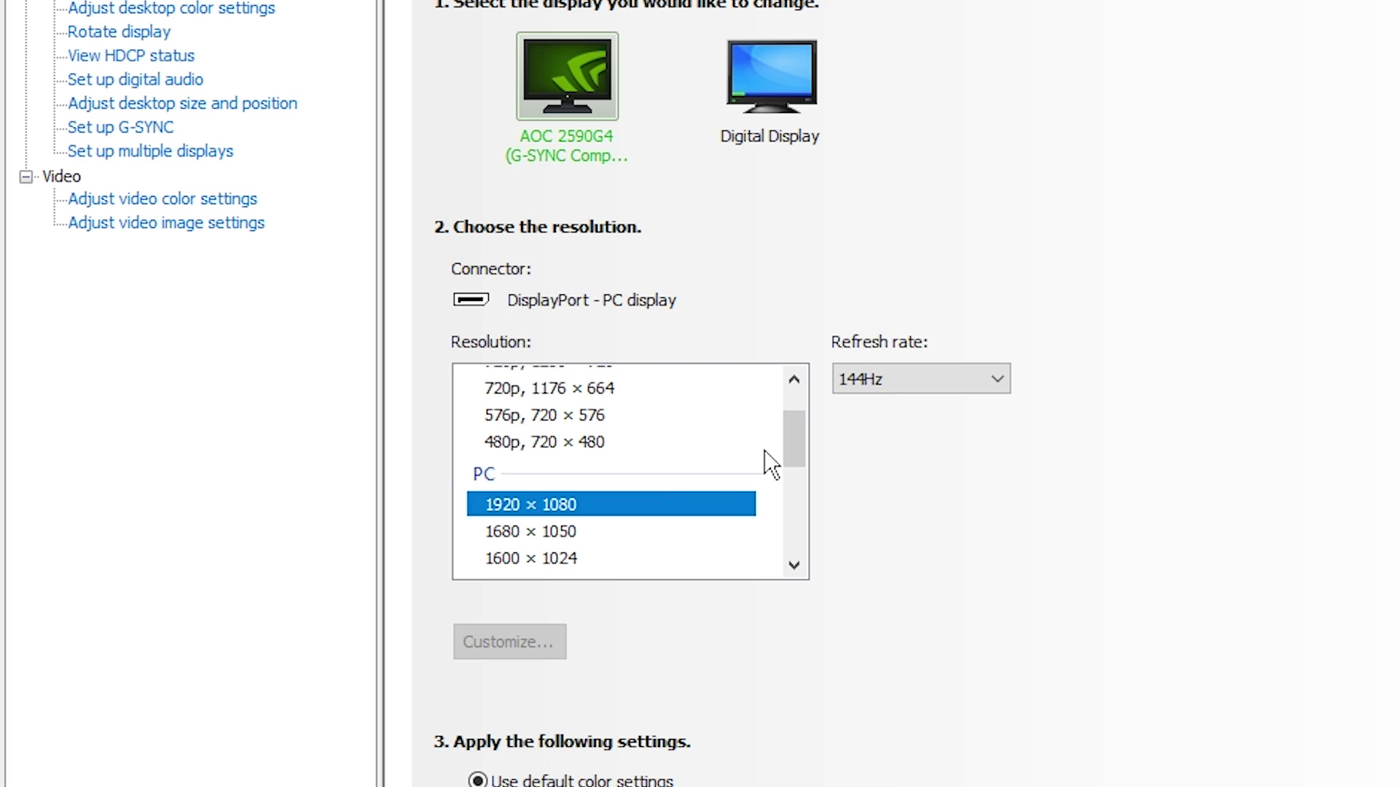
left_click_drag(790, 443, 790, 503)
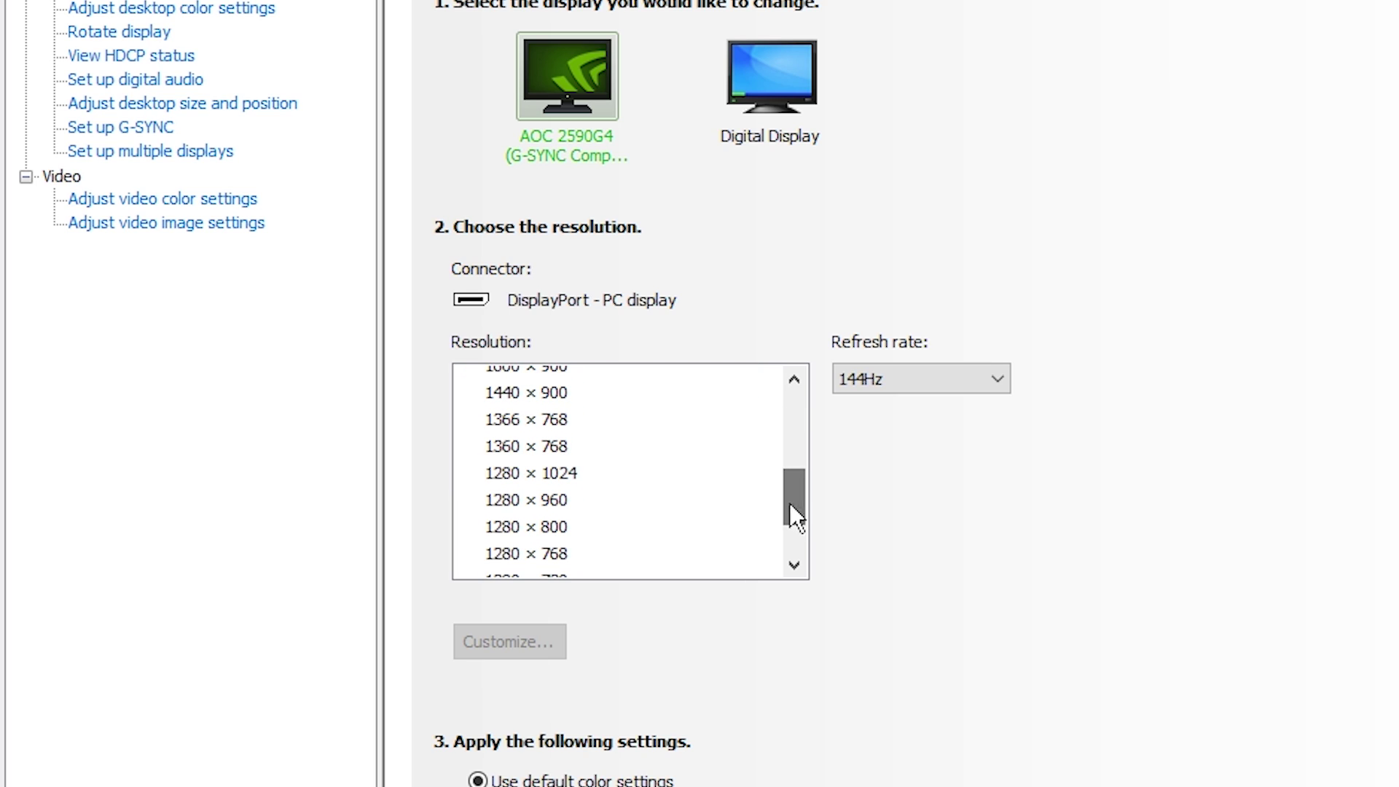
left_click(519, 527)
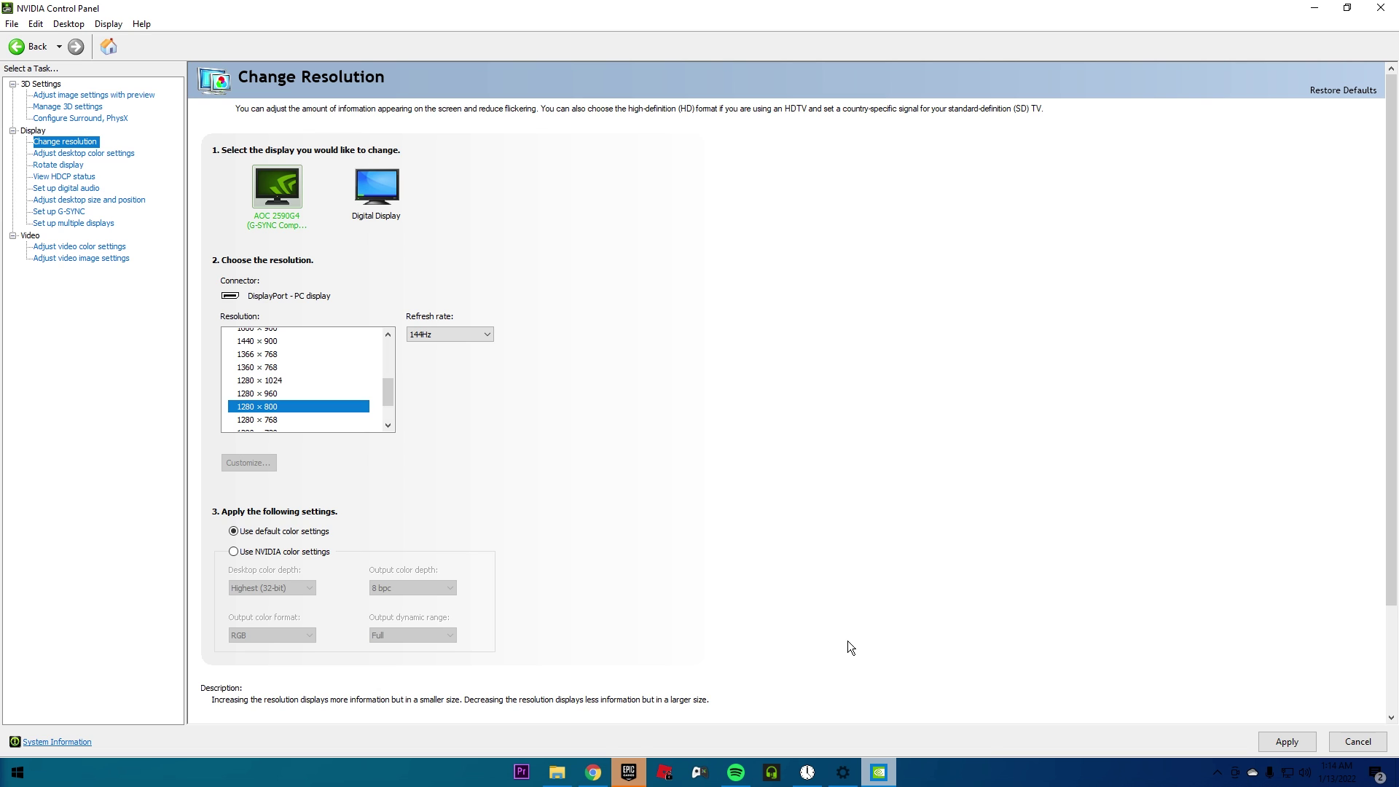
left_click(1281, 740)
left_click(1113, 550)
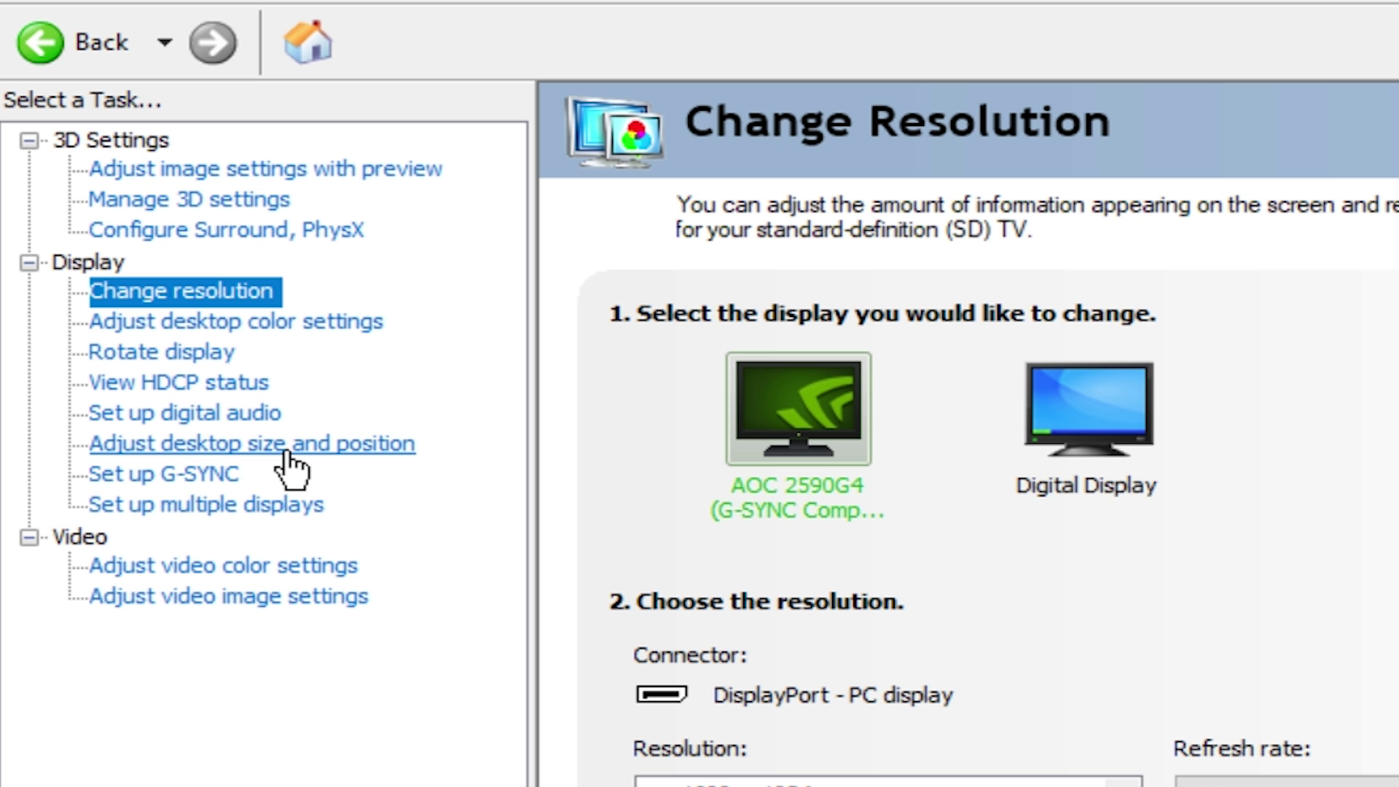
Step: On Adjust desktop size and position, try scaling modes and settle on Full-screen with override enabled
left_click(287, 450)
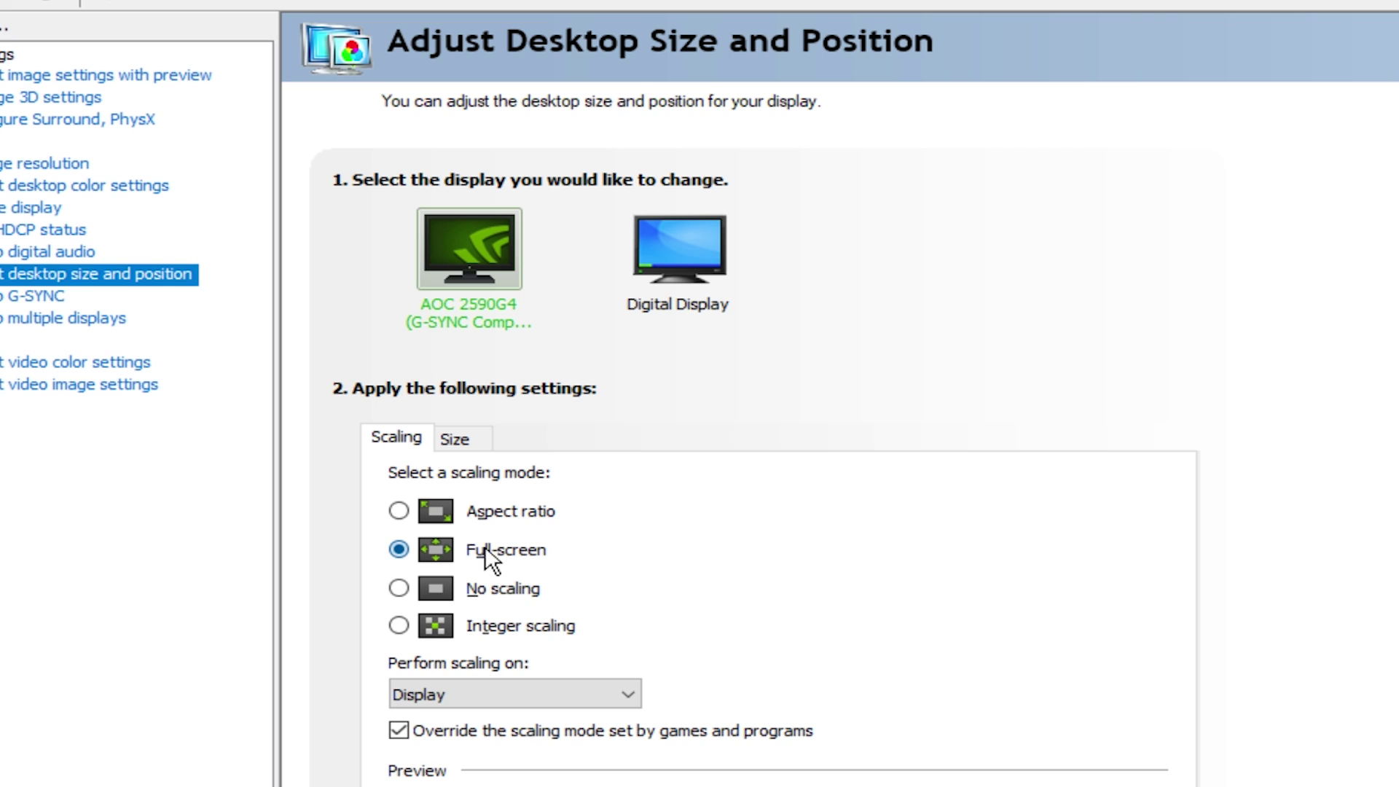
left_click(492, 595)
left_click(527, 511)
scroll(440, 540, "down", 1)
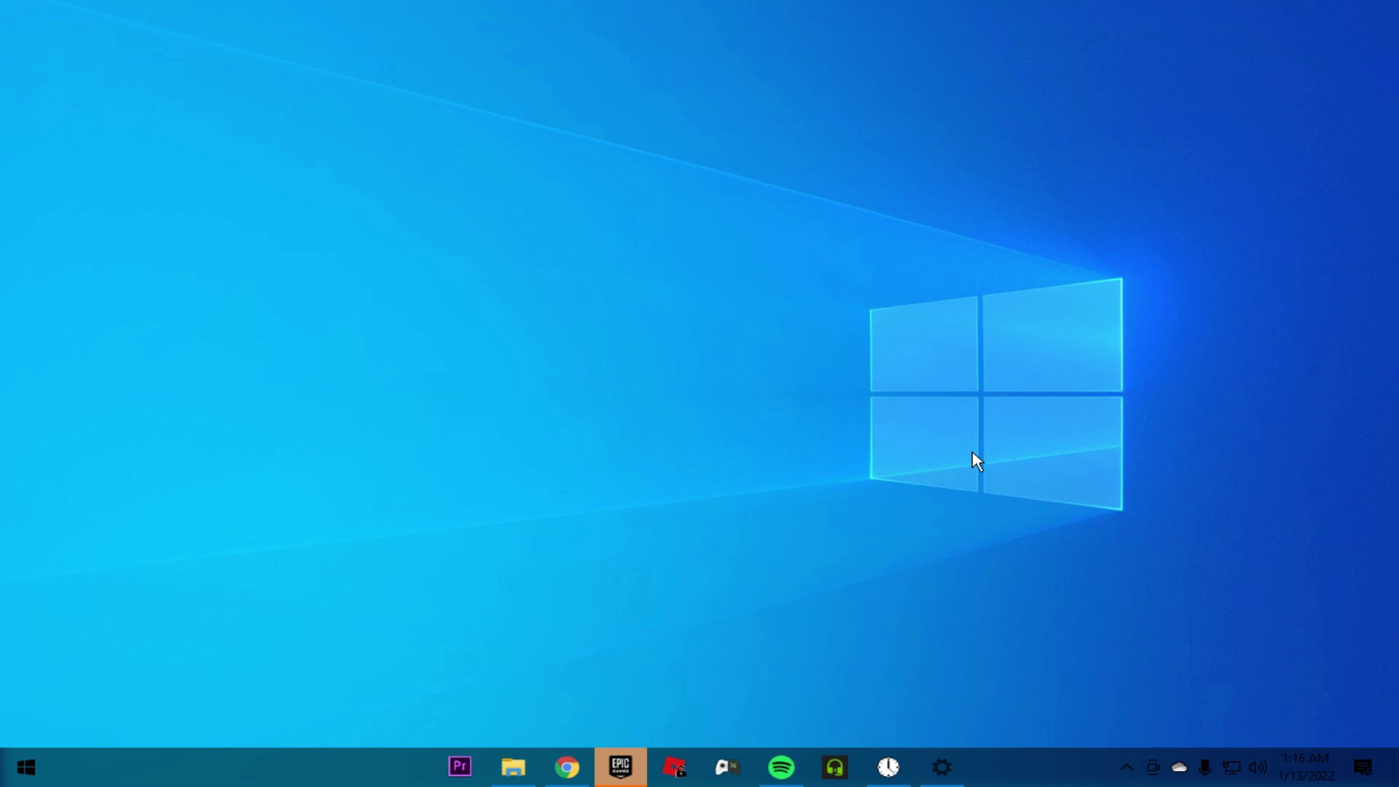
Step: In Fortnite's Video settings, switch Window Mode to Windowed Fullscreen at 1280 x 800, then return to the lobby
key("alt+Tab")
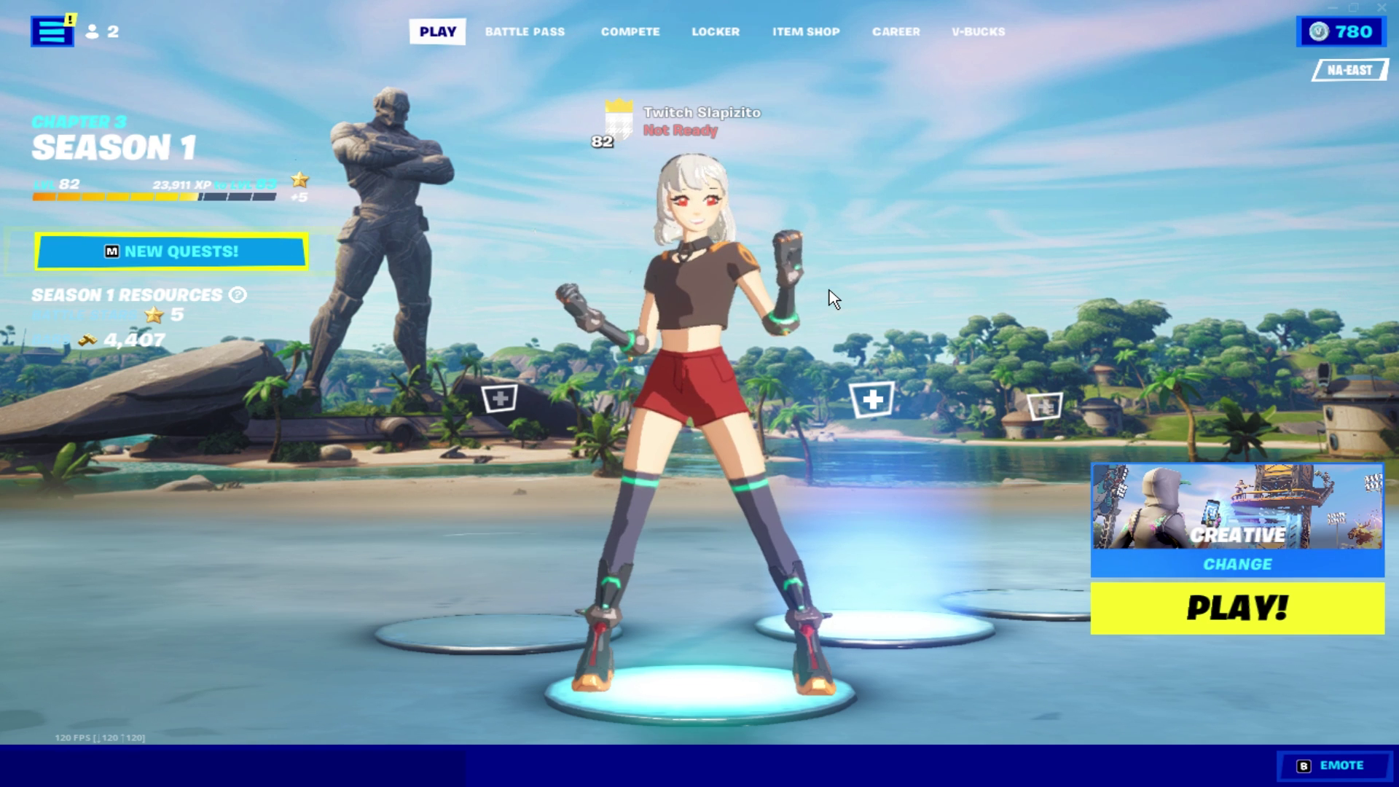
key("Escape")
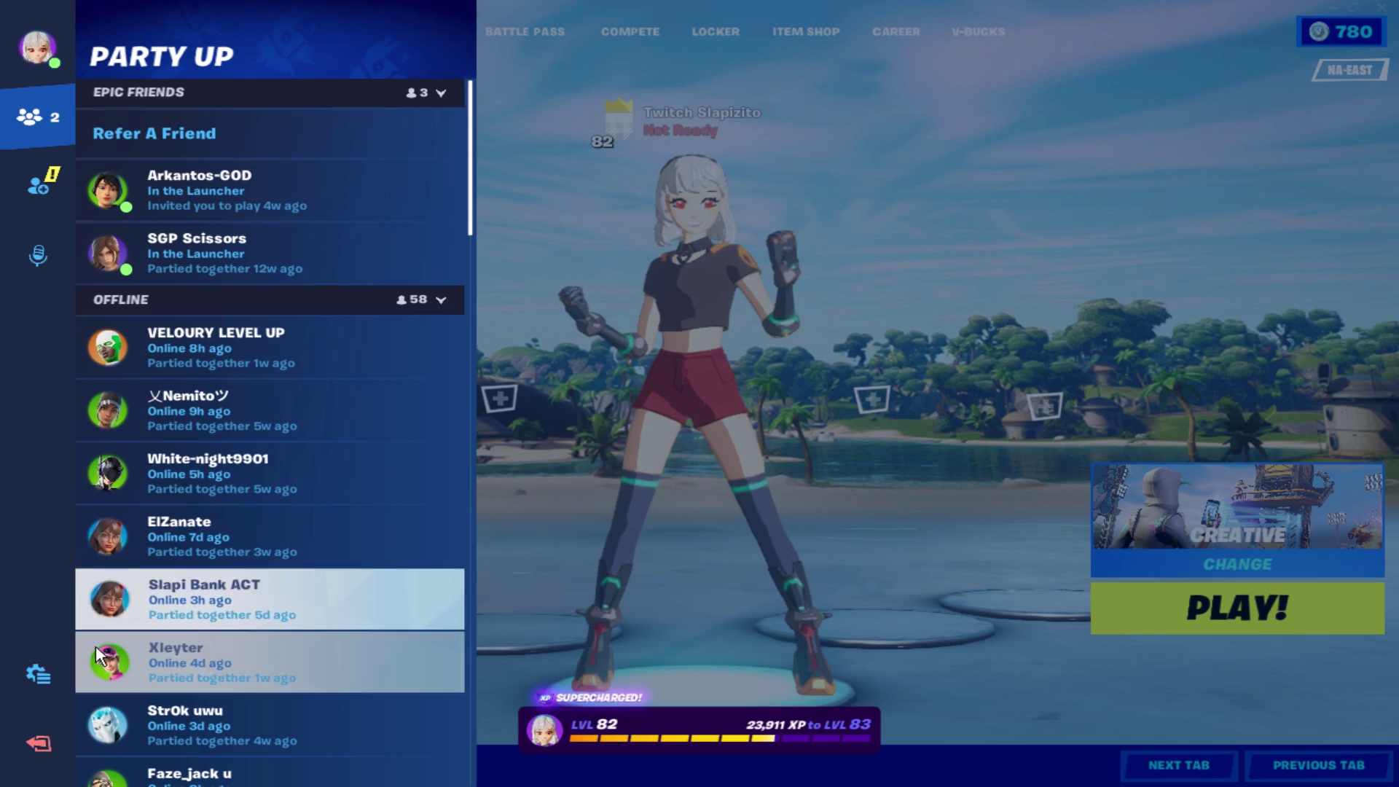
left_click(38, 674)
left_click(241, 98)
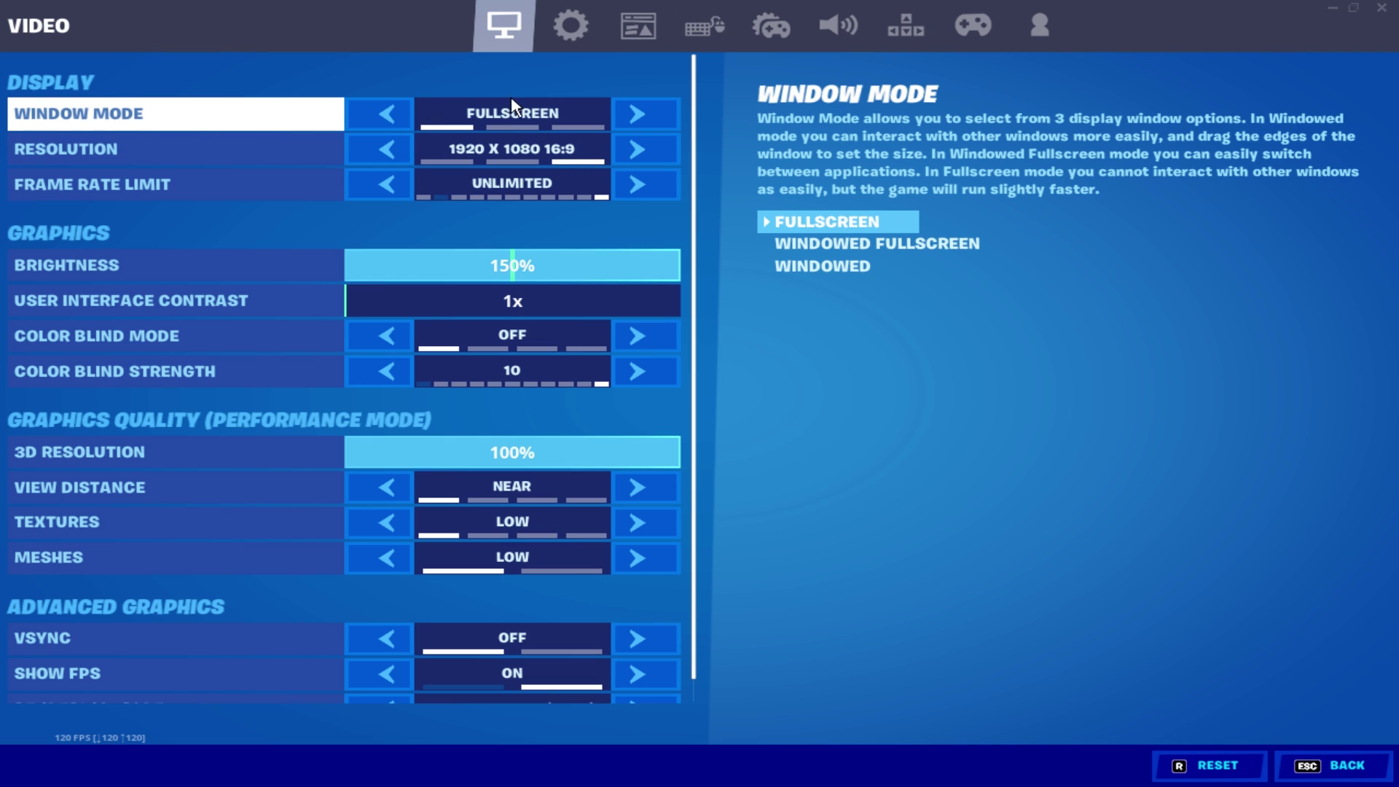
left_click(639, 112)
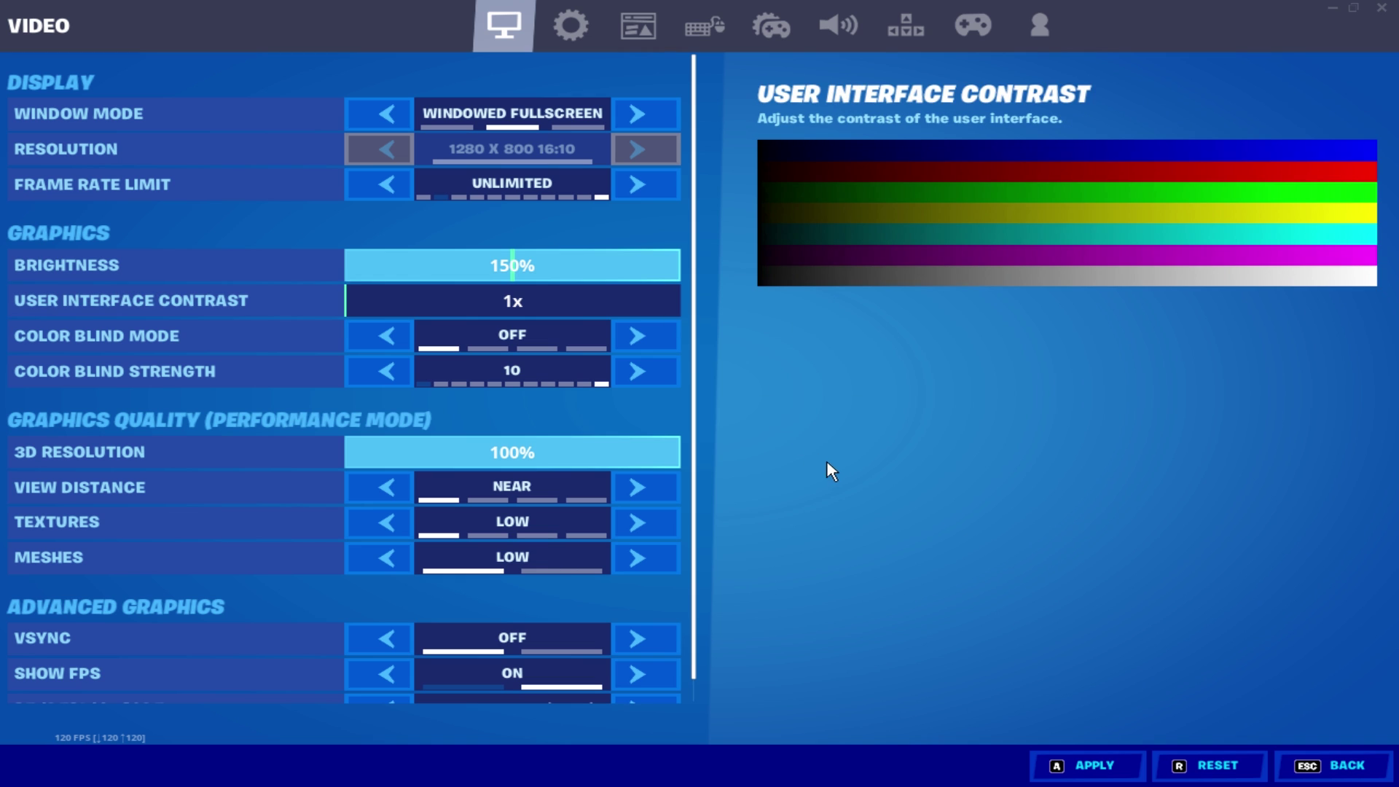
scroll(711, 448, "down", 1)
key("Escape")
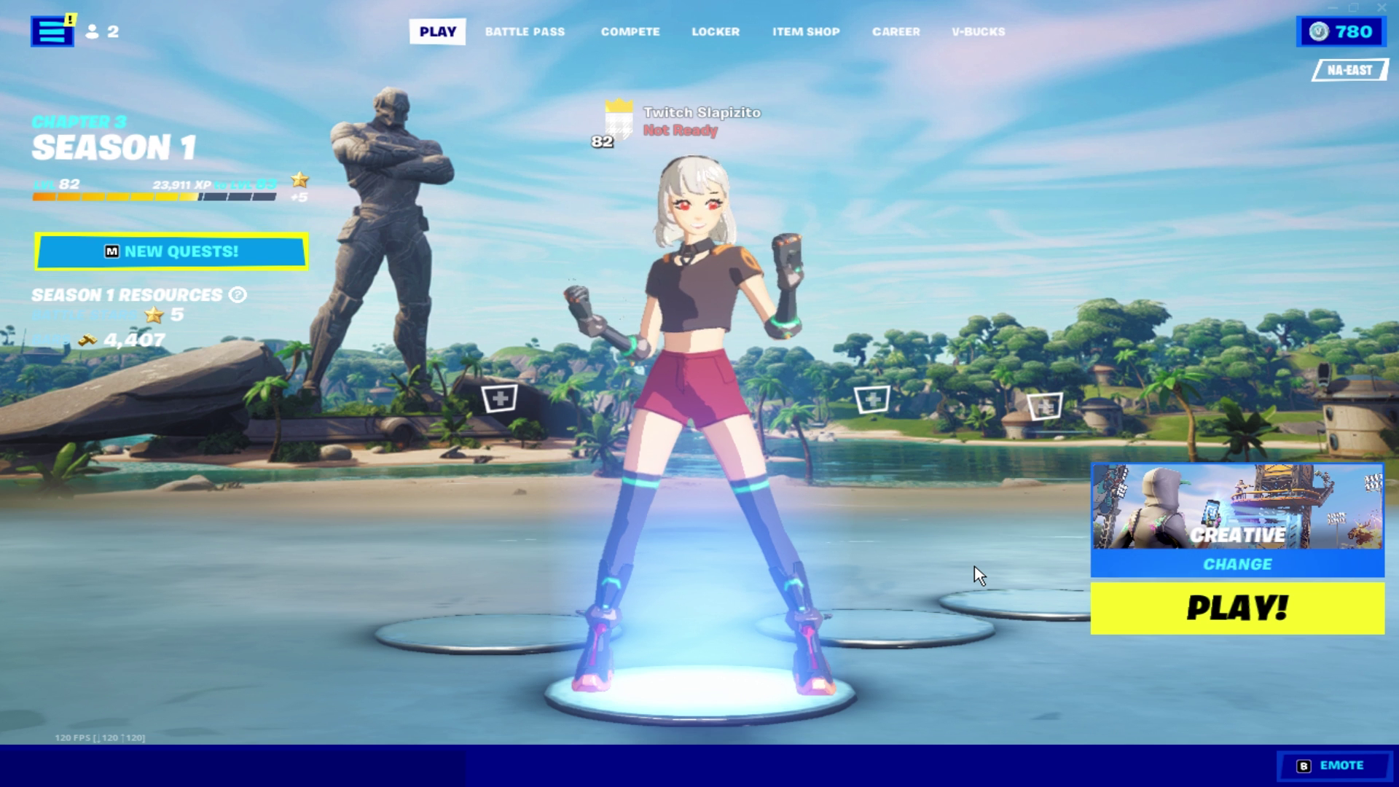
key("super")
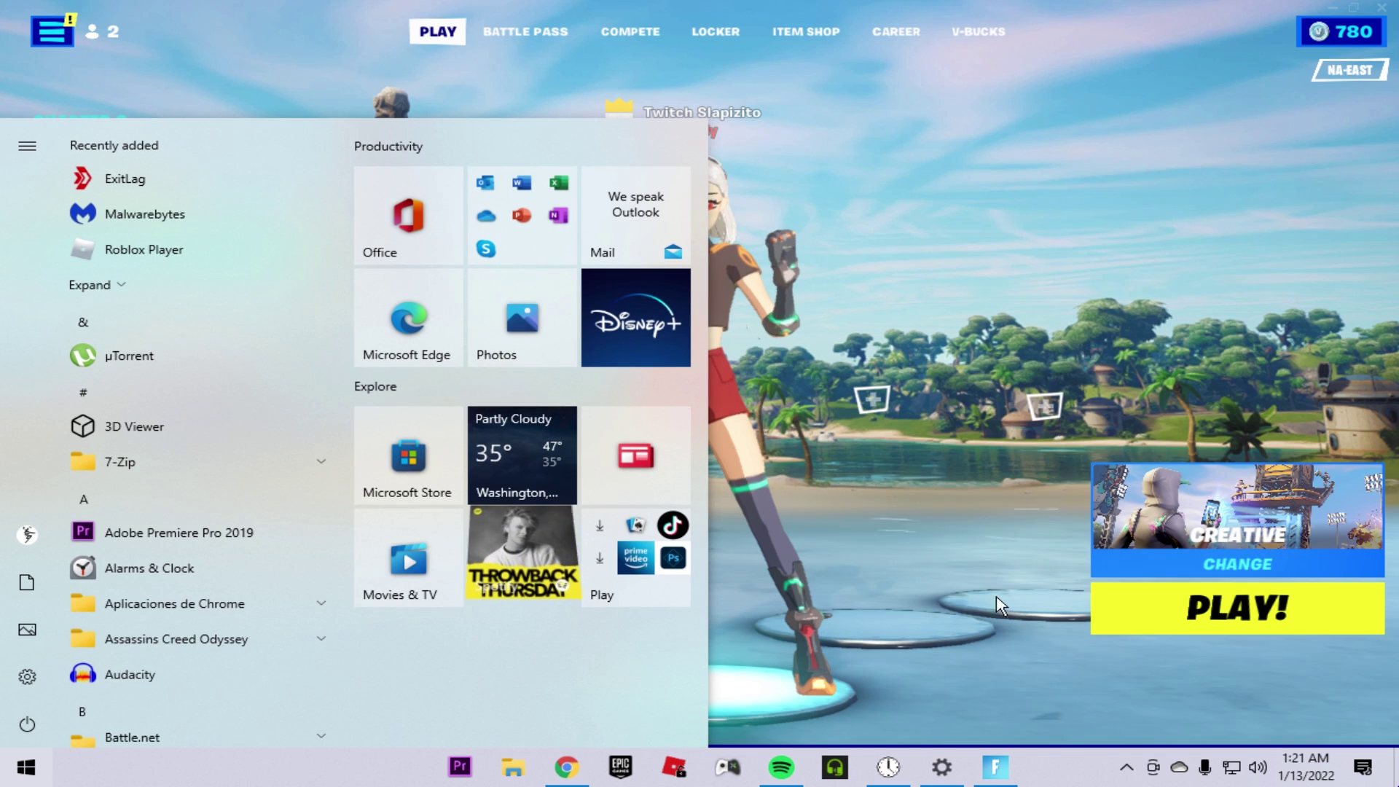
mouse_move(17, 367)
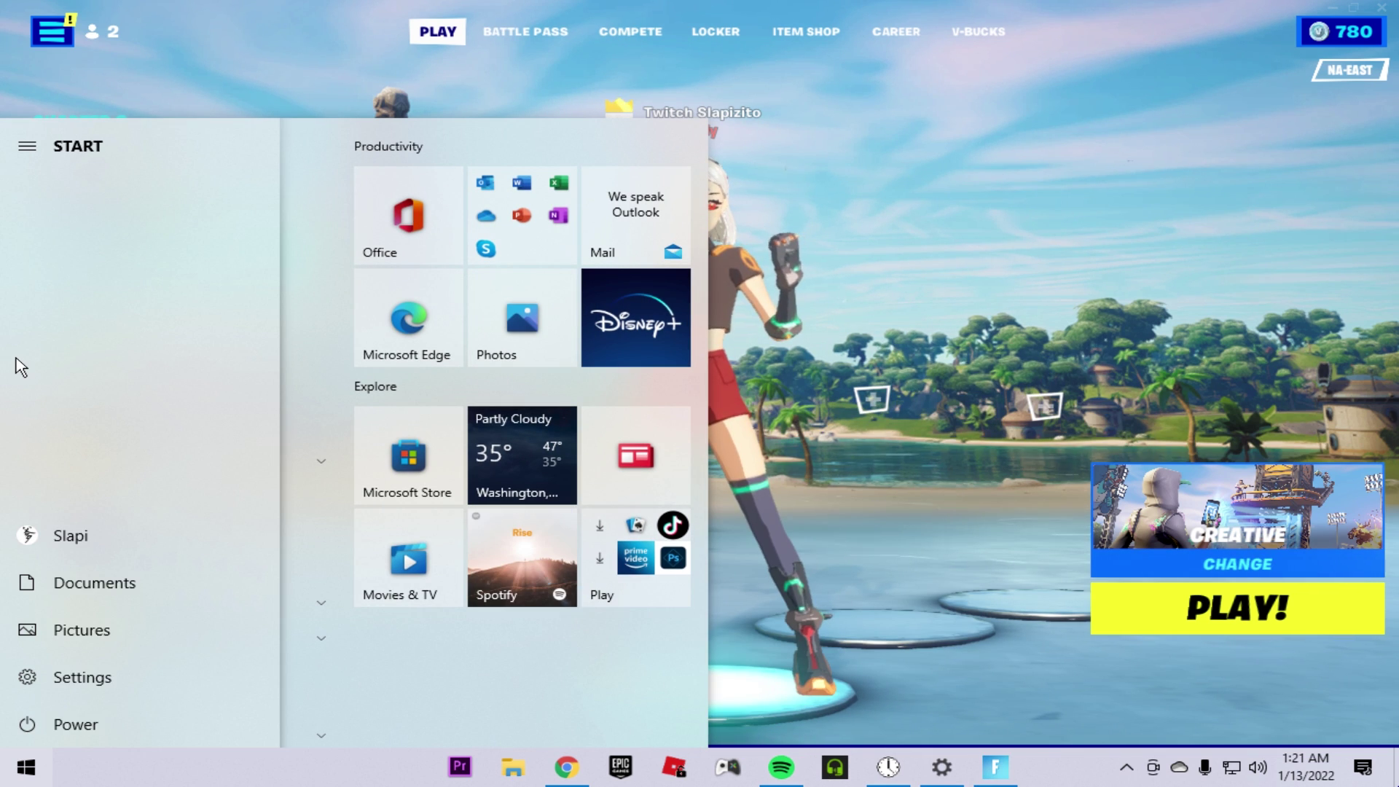
left_click(888, 767)
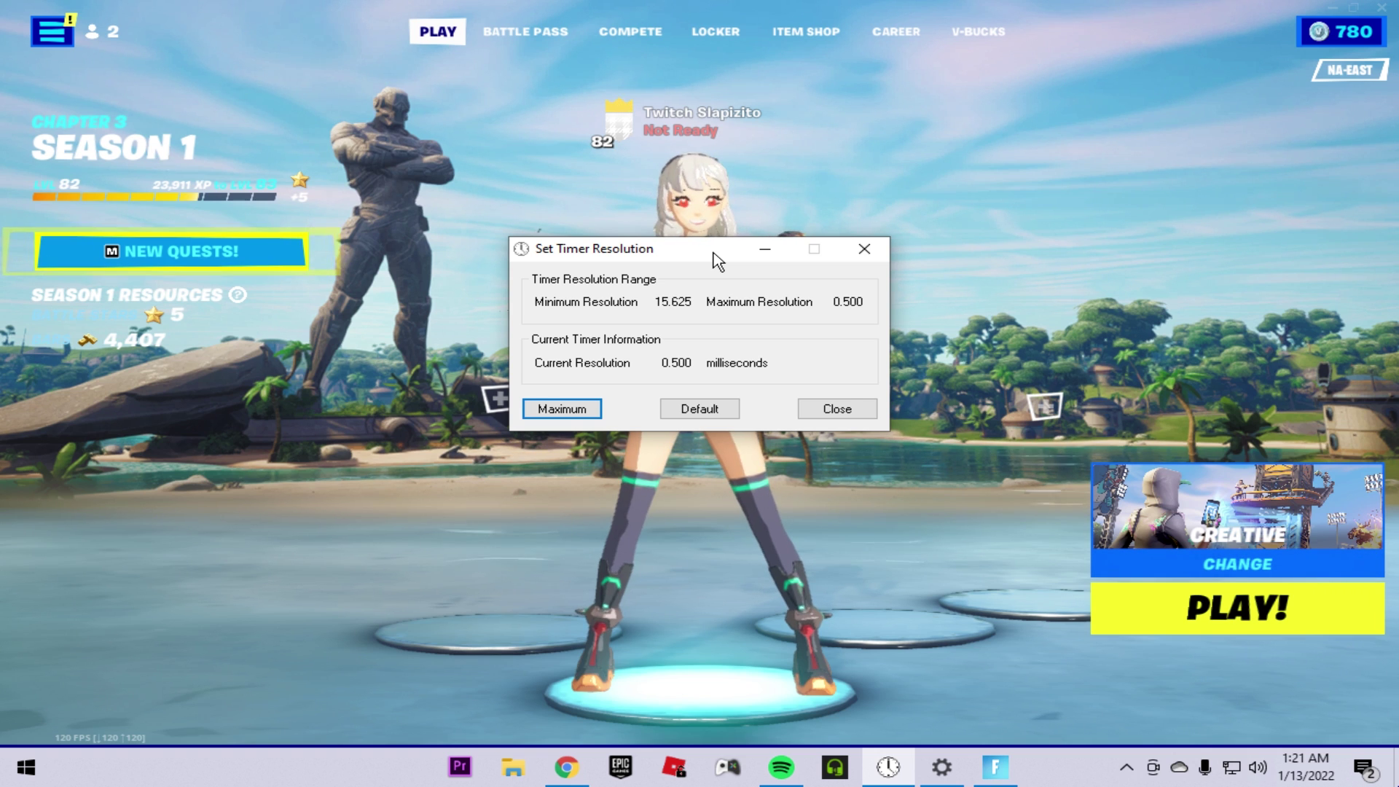
left_click(759, 181)
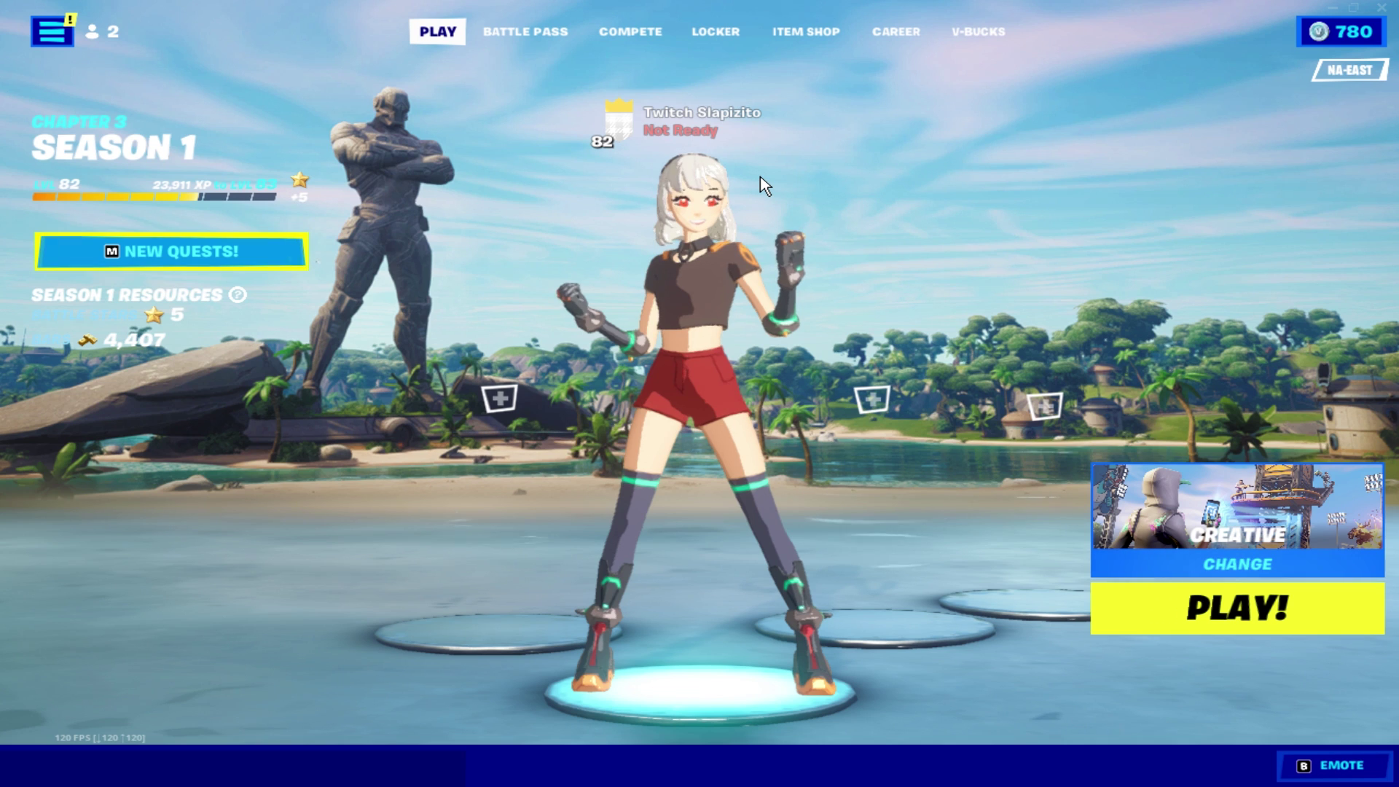